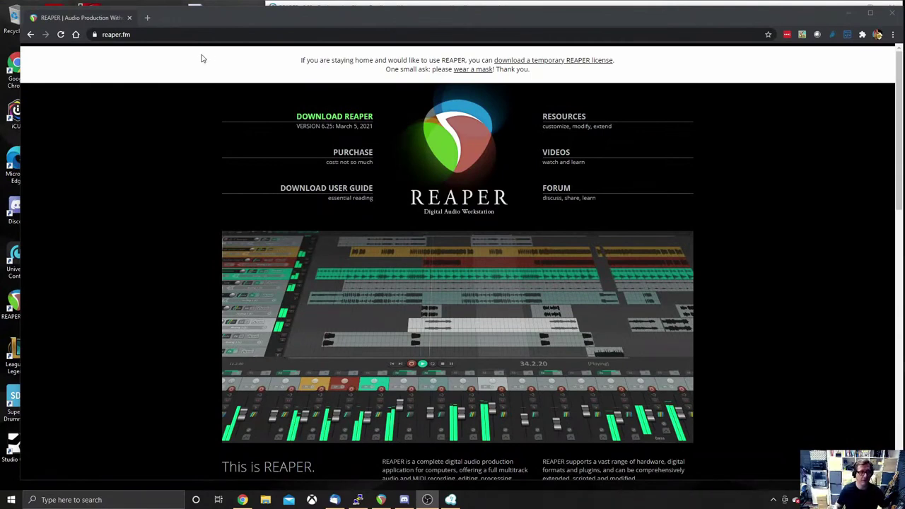
# Download the Windows 64-bit REAPER installer from reaper.fm and run it.
pyautogui.click(208, 34)
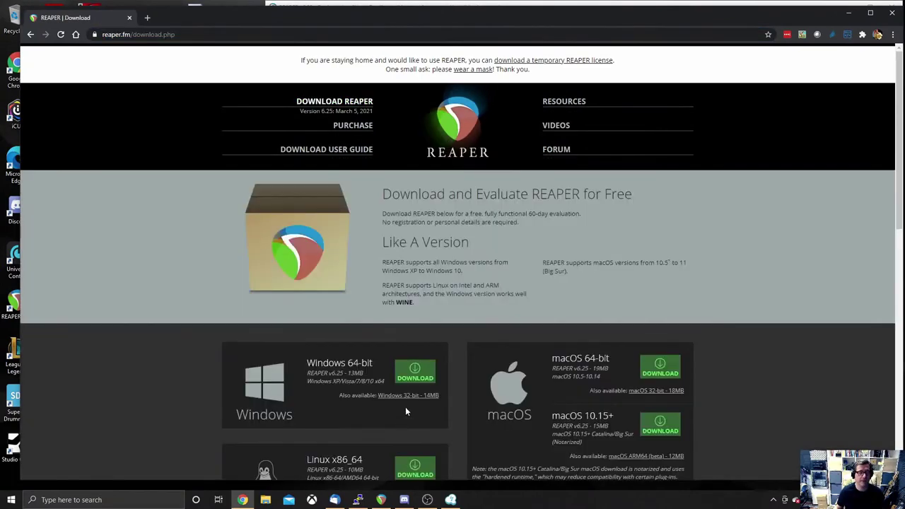
pyautogui.scroll(-2, 402, 286)
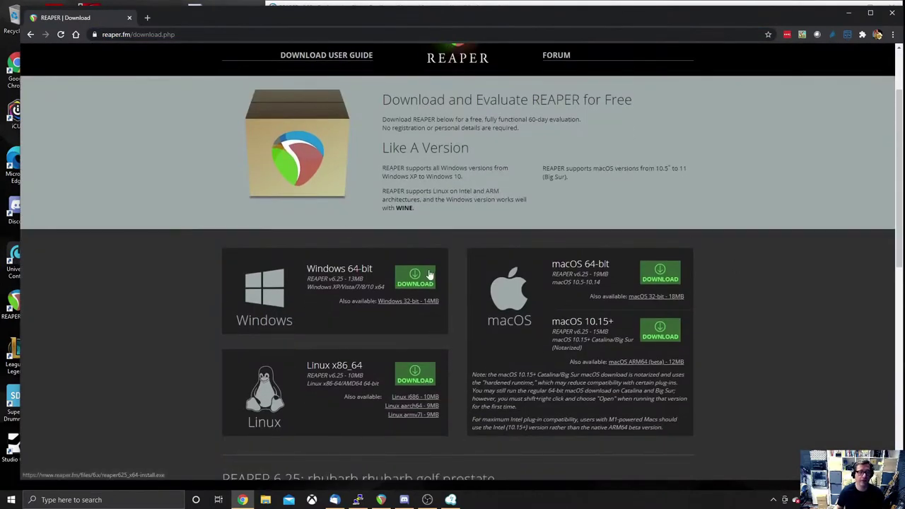
pyautogui.click(422, 275)
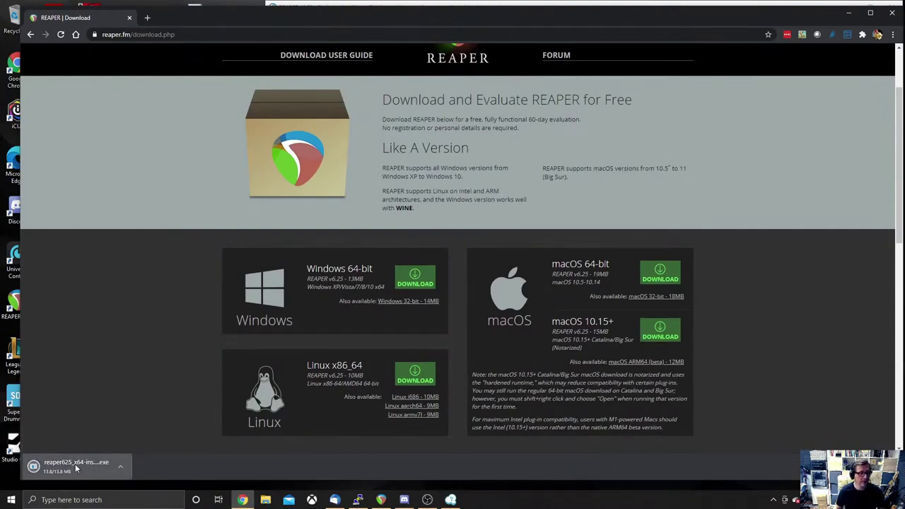
pyautogui.click(78, 467)
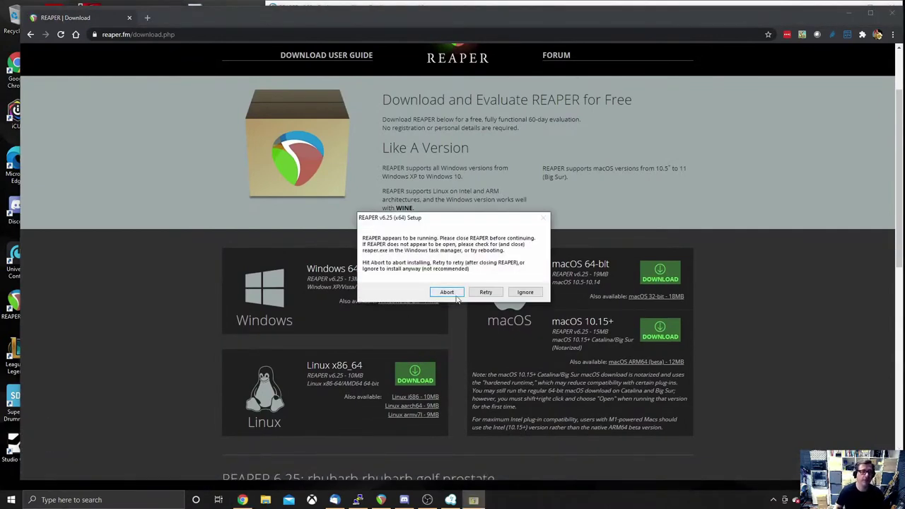
# Dismiss the already-running warning, keep the default install folder, and untick ReaRoute ASIO driver.
pyautogui.click(447, 291)
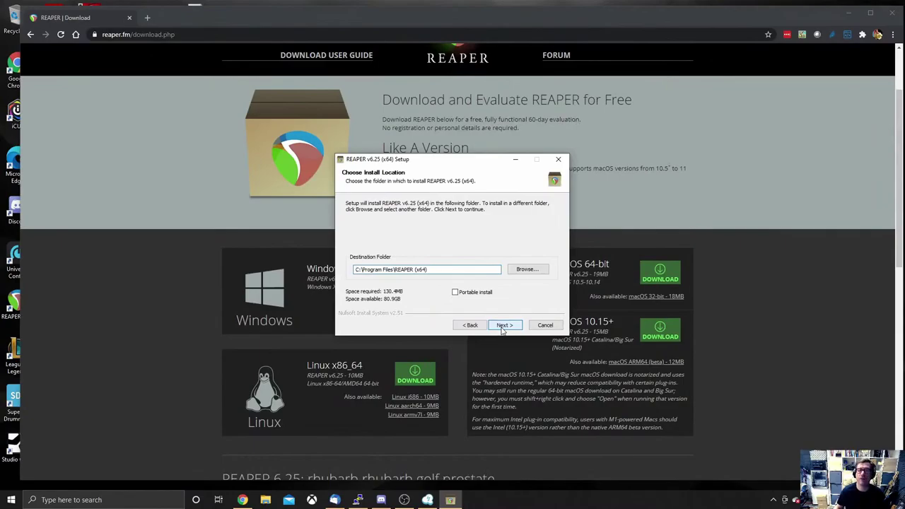
pyautogui.click(504, 325)
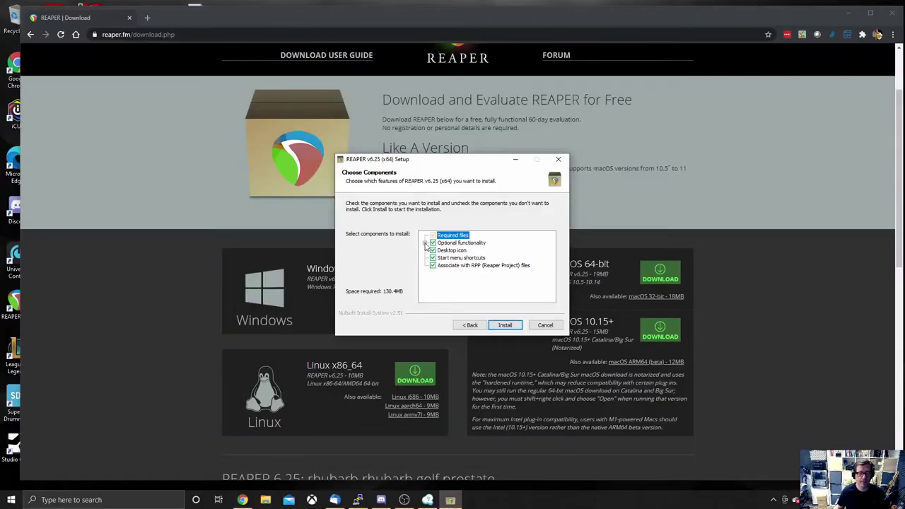
pyautogui.click(425, 243)
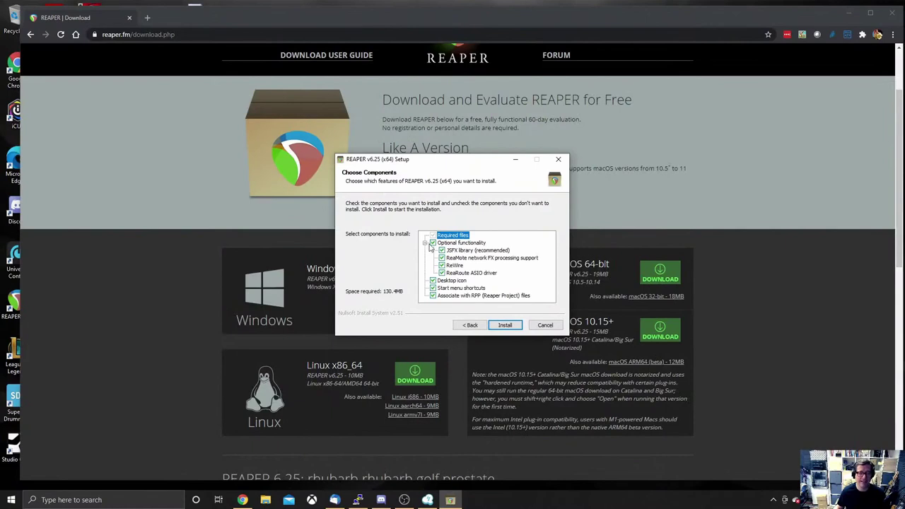
pyautogui.click(442, 274)
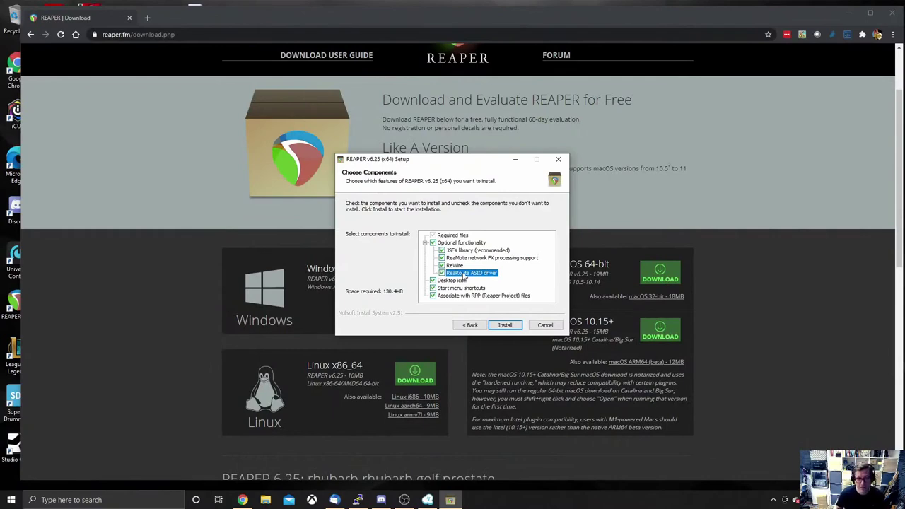
# Cancel REAPER setup, move Jamulus to the upper right, and launch REAPER from the desktop.
pyautogui.click(552, 325)
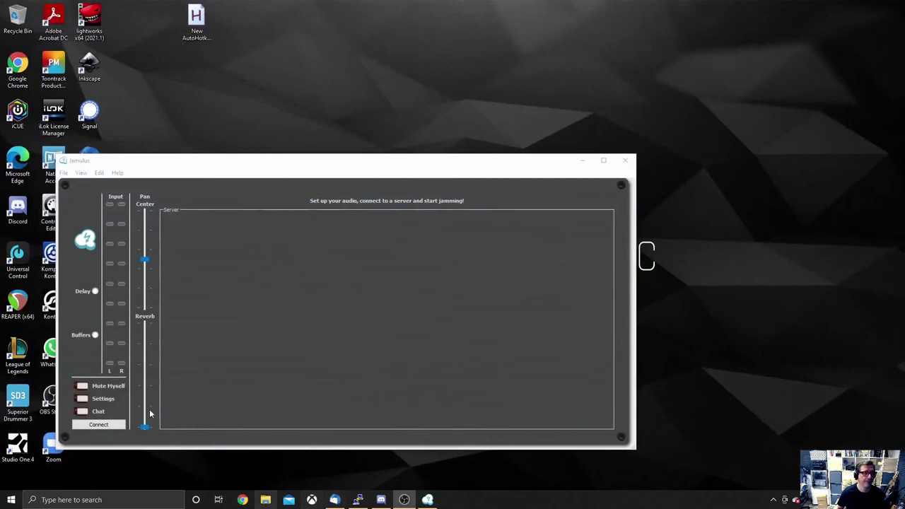
pyautogui.moveTo(459, 166); pyautogui.dragTo(717, 26)
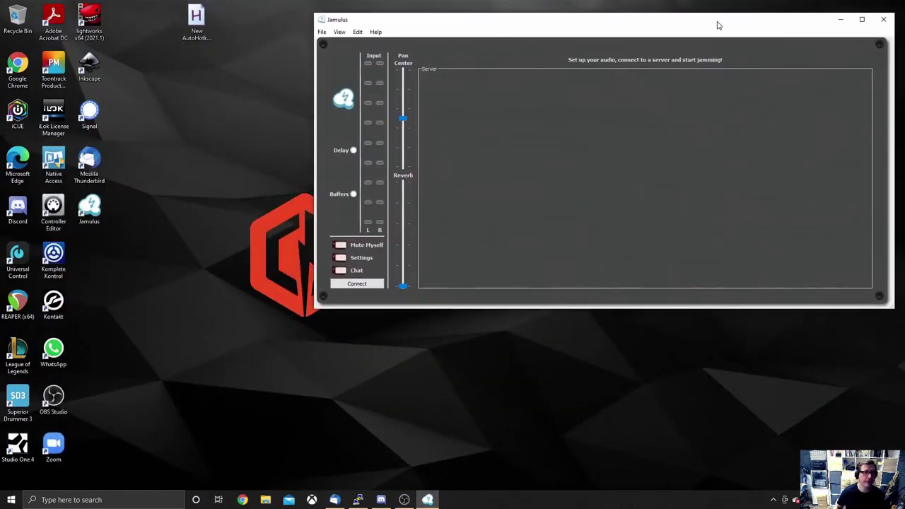
pyautogui.doubleClick(17, 302)
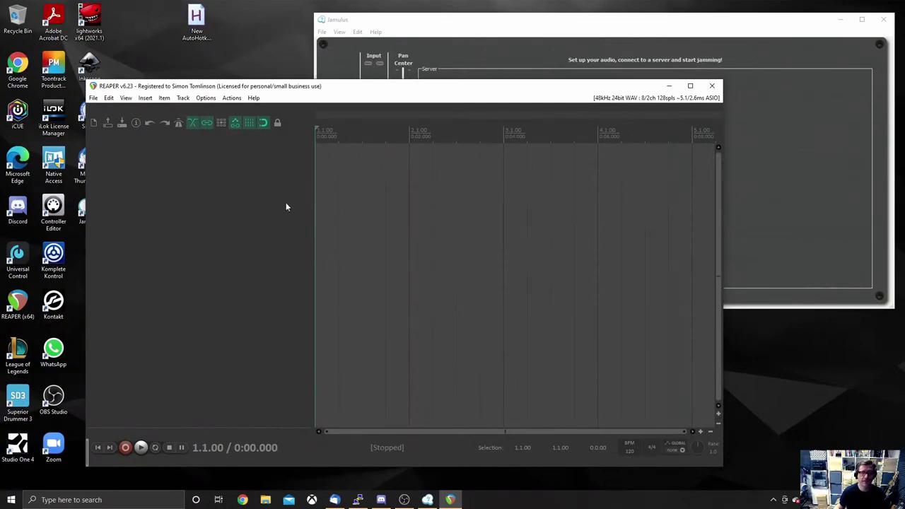
# Insert four new empty tracks through the track panel's Insert new track option.
pyautogui.rightClick(177, 162)
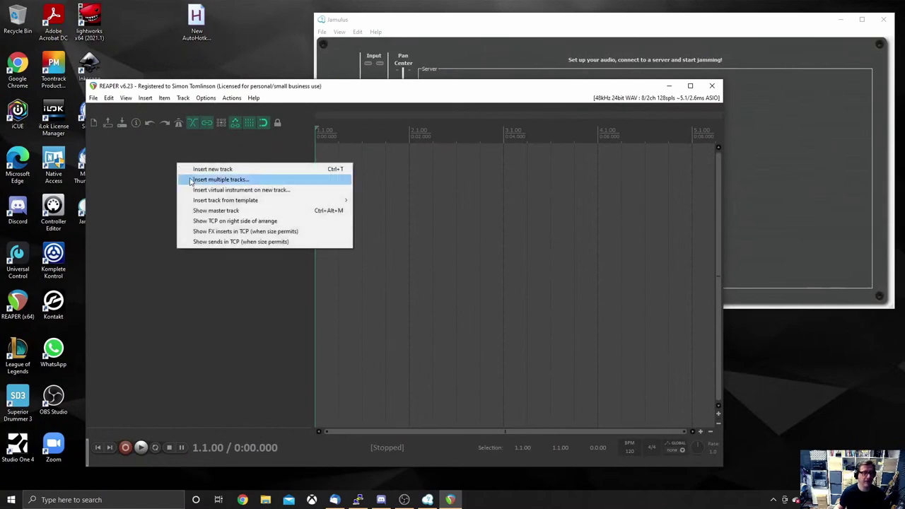
pyautogui.click(212, 170)
pyautogui.rightClick(163, 215)
pyautogui.click(199, 219)
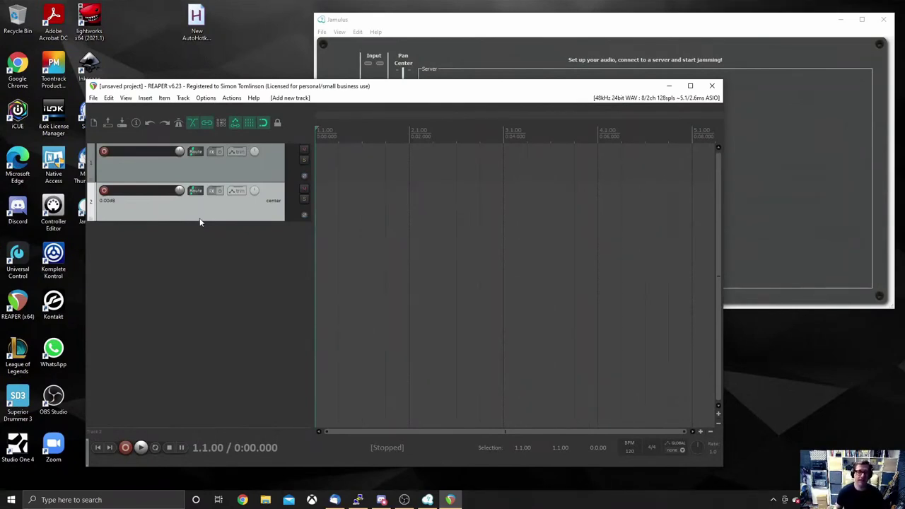
pyautogui.click(241, 165)
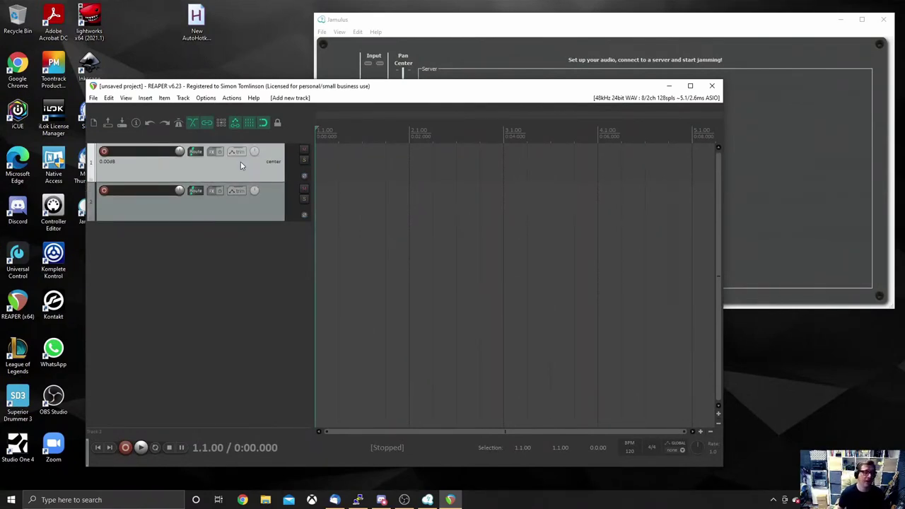
pyautogui.rightClick(203, 230)
pyautogui.click(244, 234)
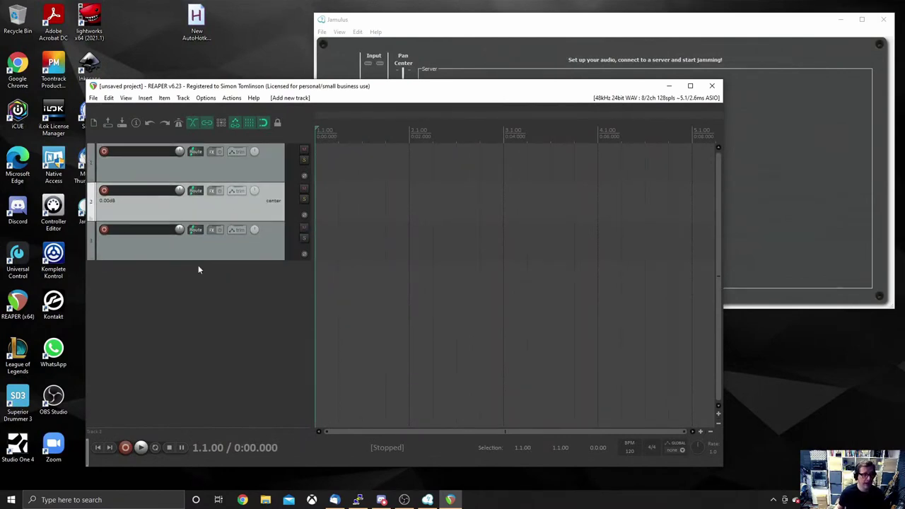
pyautogui.rightClick(198, 266)
pyautogui.click(222, 272)
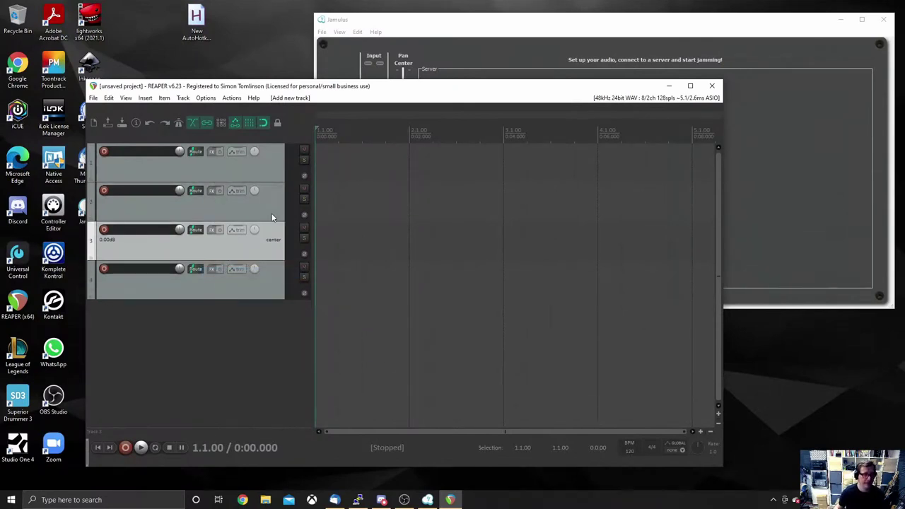
# Name track 1 'To Jamulus' and track 4 'From Jamulus'.
pyautogui.click(227, 211)
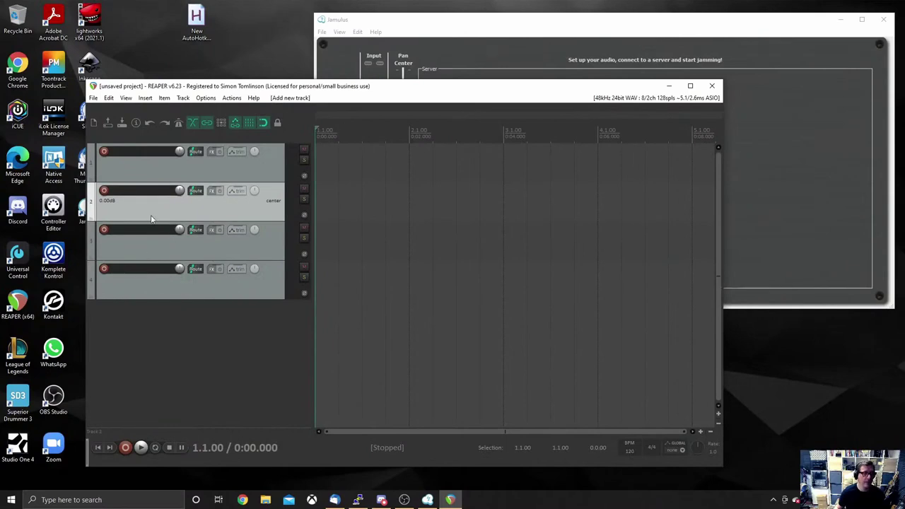
pyautogui.doubleClick(136, 151)
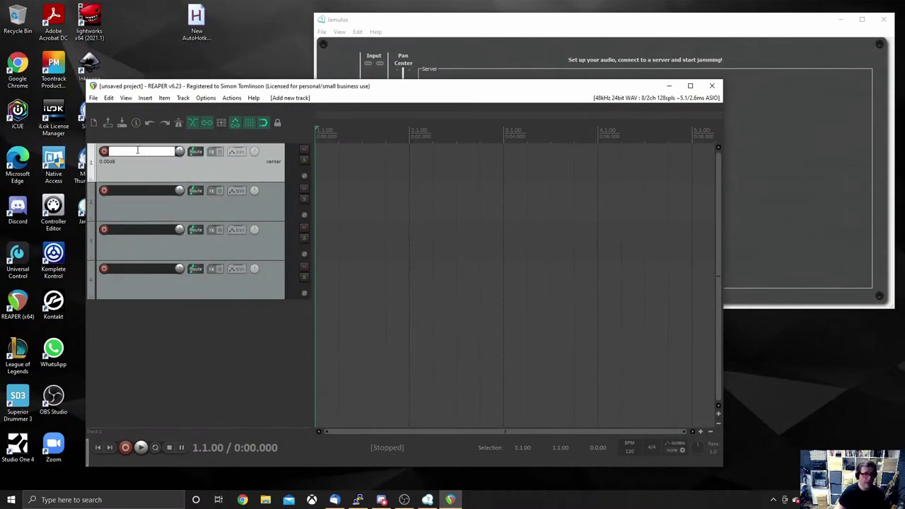
pyautogui.write('To Jamulus')
pyautogui.press('Return')
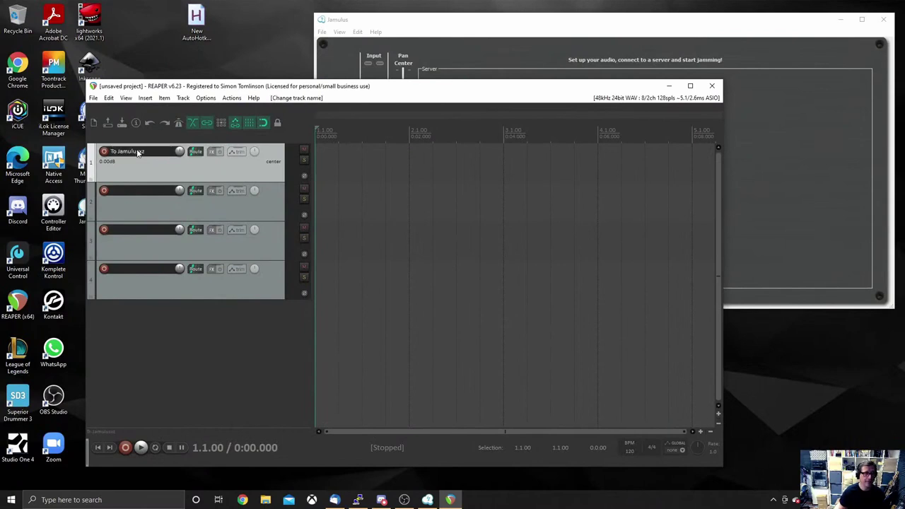
pyautogui.doubleClick(123, 269)
pyautogui.write('From Jamulus')
pyautogui.press('Return')
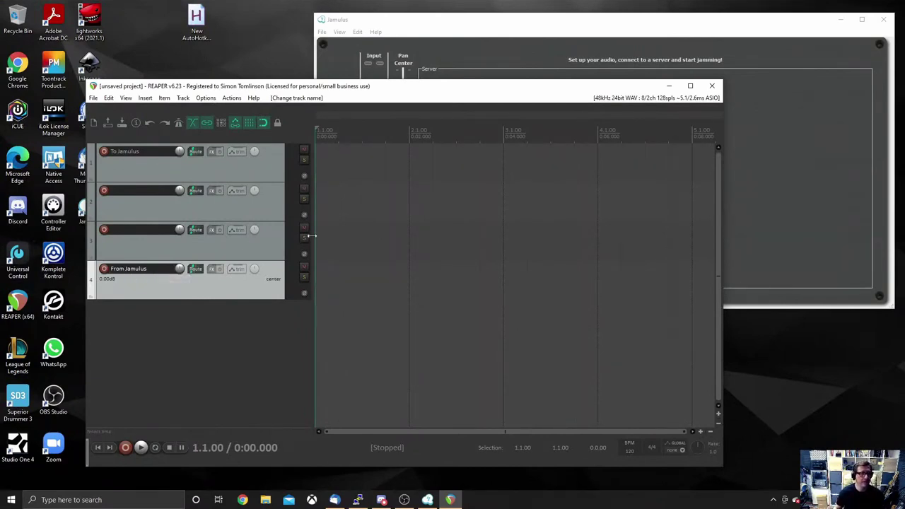
# Select the From Jamulus track and show the mixer with Ctrl+M.
pyautogui.click(259, 216)
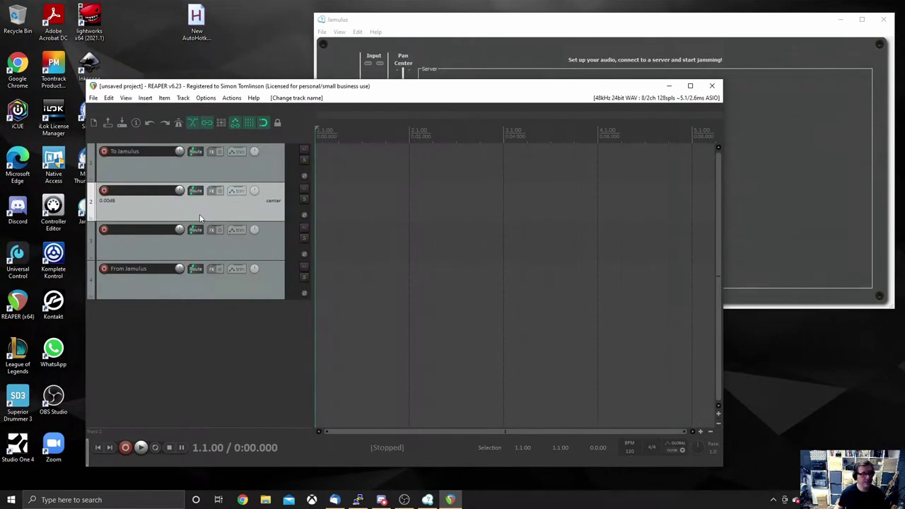
pyautogui.click(185, 171)
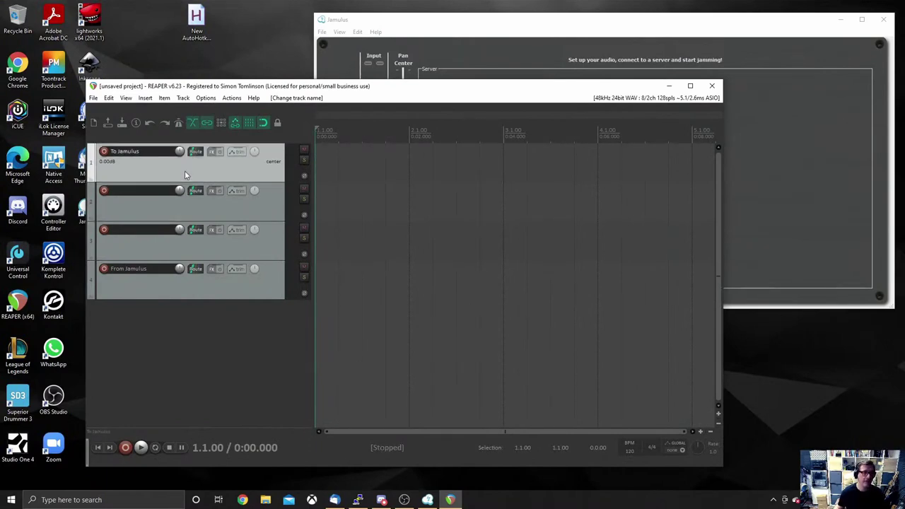
pyautogui.click(110, 202)
pyautogui.click(149, 177)
pyautogui.click(457, 27)
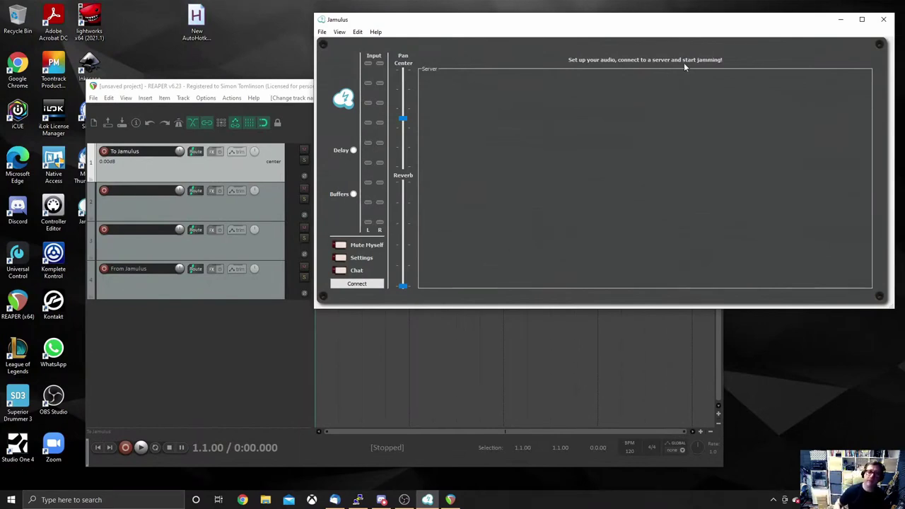
pyautogui.click(274, 98)
pyautogui.click(203, 293)
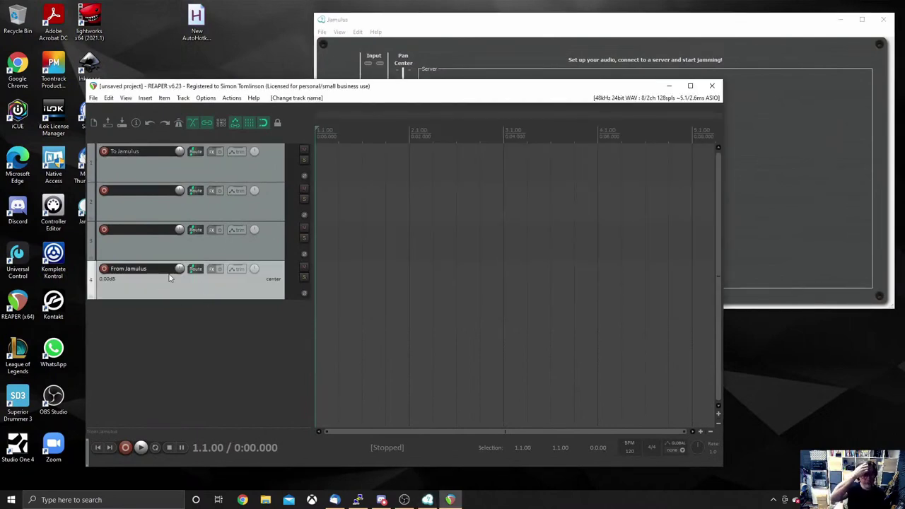
pyautogui.hotkey('ctrl', 'm')
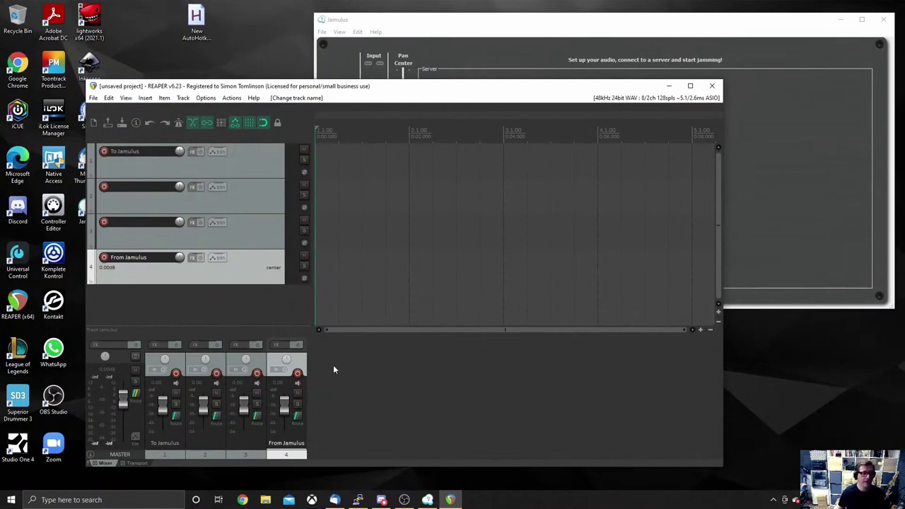
# Hide the mixer panel and deselect the From Jamulus track.
pyautogui.click(125, 98)
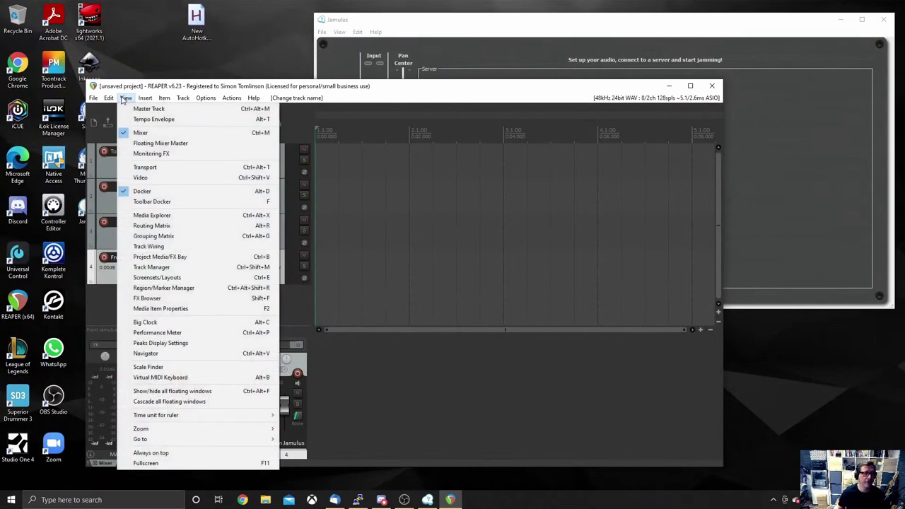
pyautogui.click(131, 133)
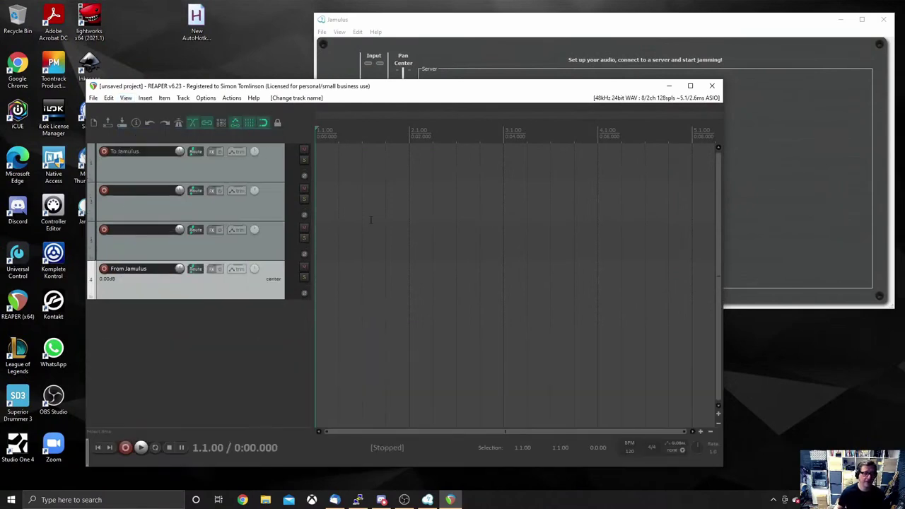
pyautogui.click(401, 243)
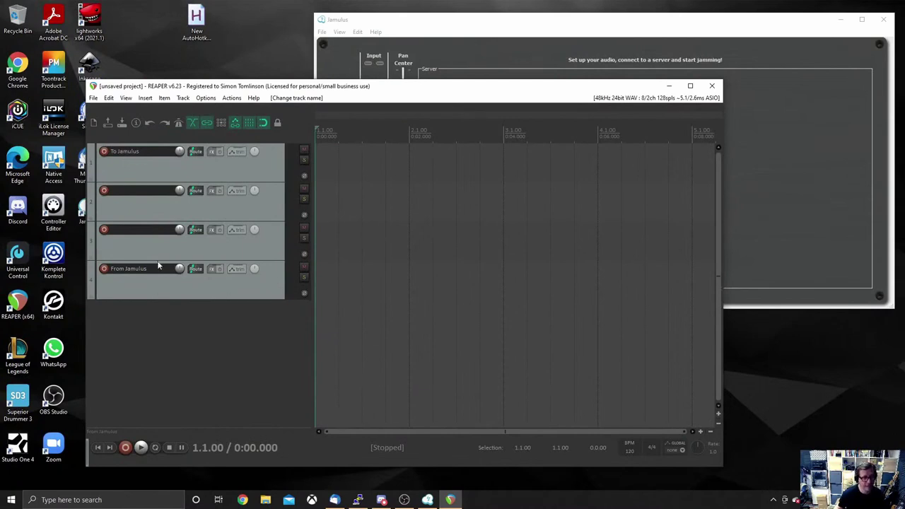
# Name track 2 'Mic' and track 3 'PlayTracks'.
pyautogui.click(142, 203)
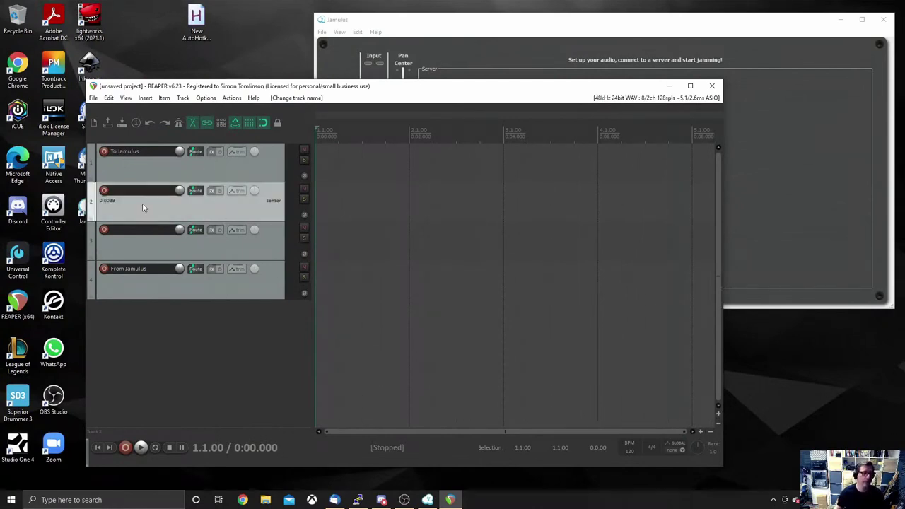
pyautogui.click(128, 256)
pyautogui.click(143, 211)
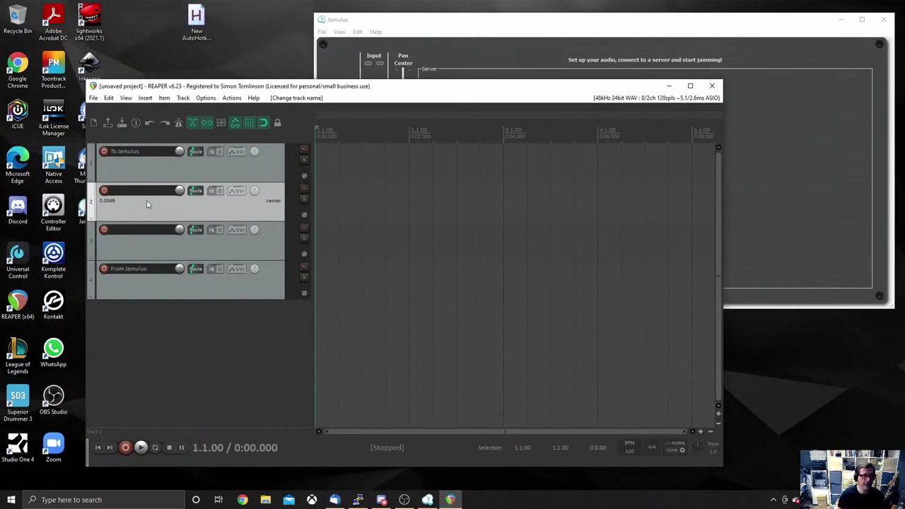
pyautogui.doubleClick(141, 192)
pyautogui.write('Mic')
pyautogui.press('Return')
pyautogui.doubleClick(142, 230)
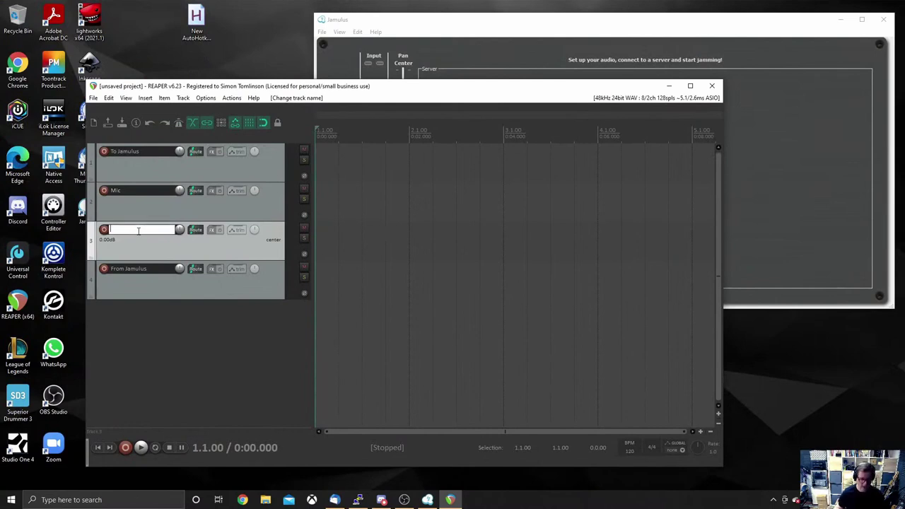
pyautogui.write('PlayTra')
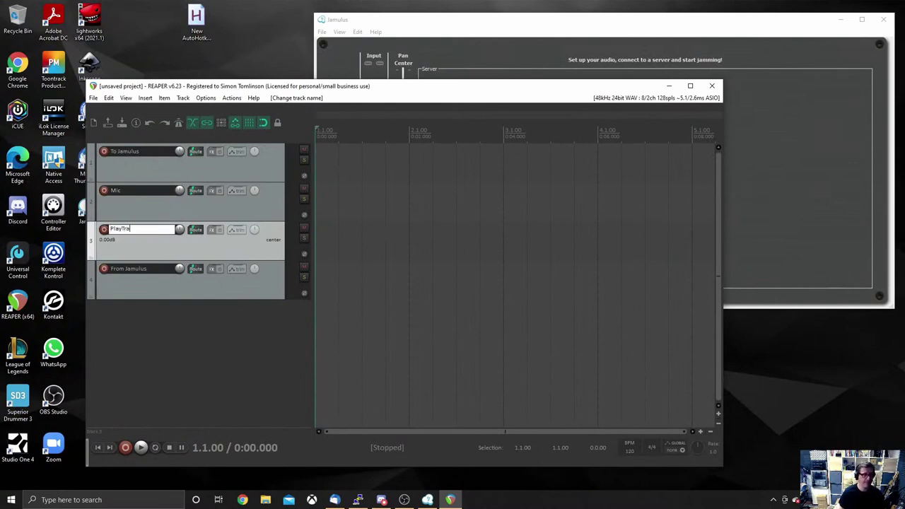
pyautogui.write('ks')
pyautogui.click(132, 209)
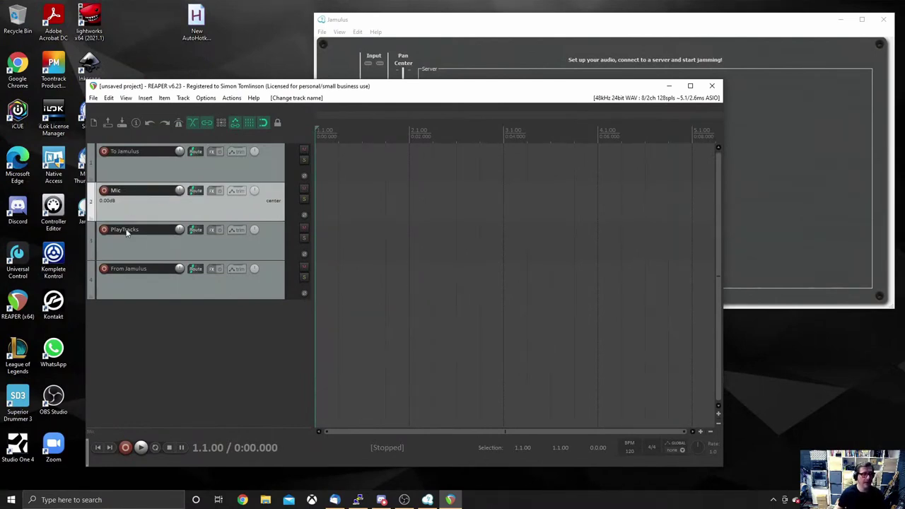
# Make To Jamulus a folder holding Mic and PlayTracks, leaving From Jamulus outside.
pyautogui.click(92, 179)
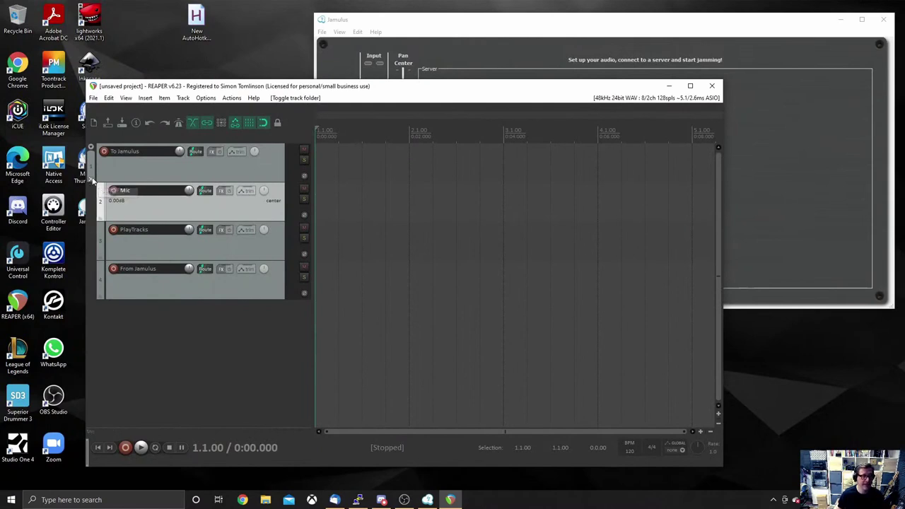
pyautogui.click(91, 183)
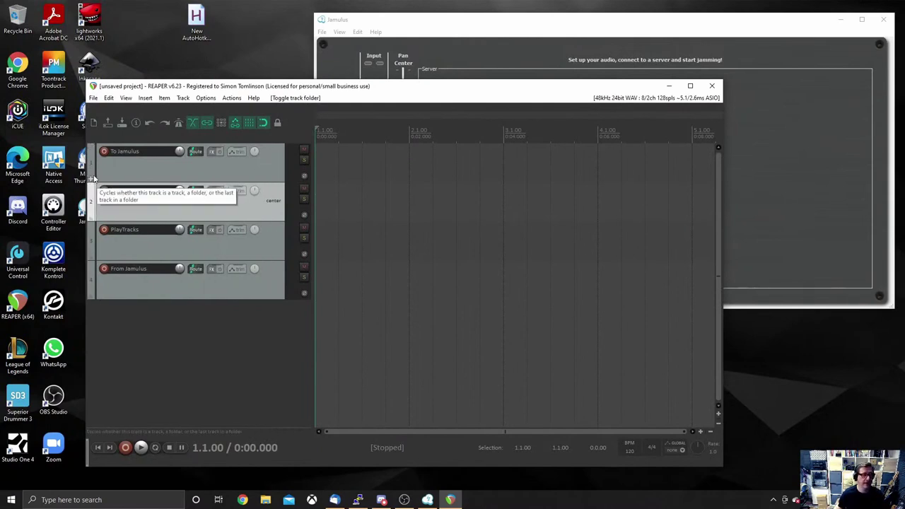
pyautogui.click(91, 182)
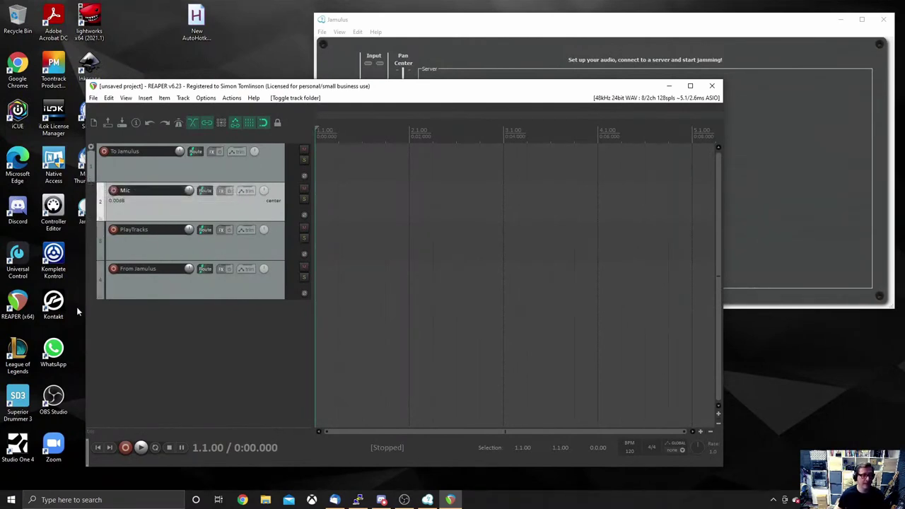
pyautogui.click(101, 260)
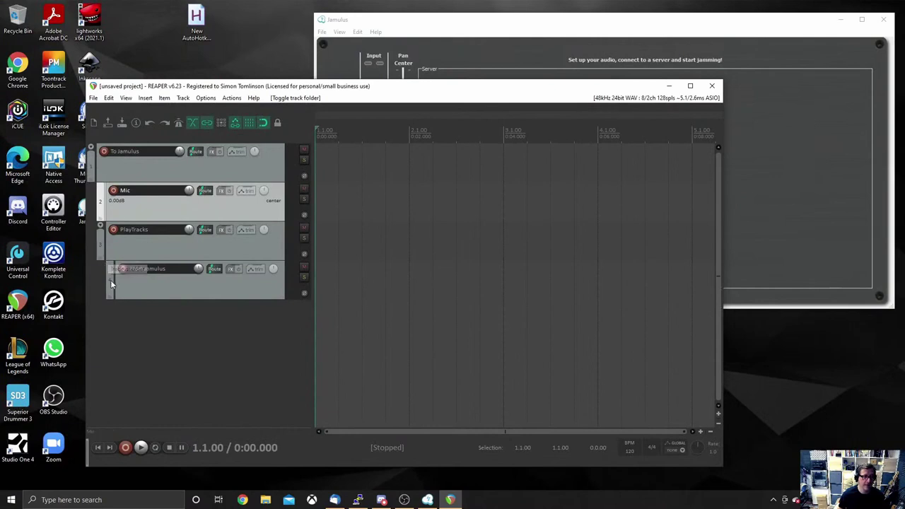
pyautogui.click(100, 258)
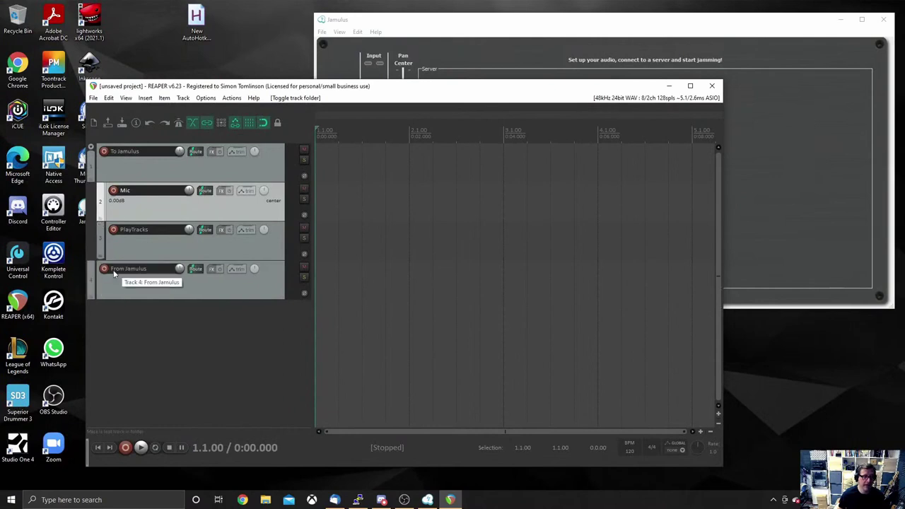
pyautogui.click(146, 247)
pyautogui.click(152, 212)
pyautogui.click(147, 249)
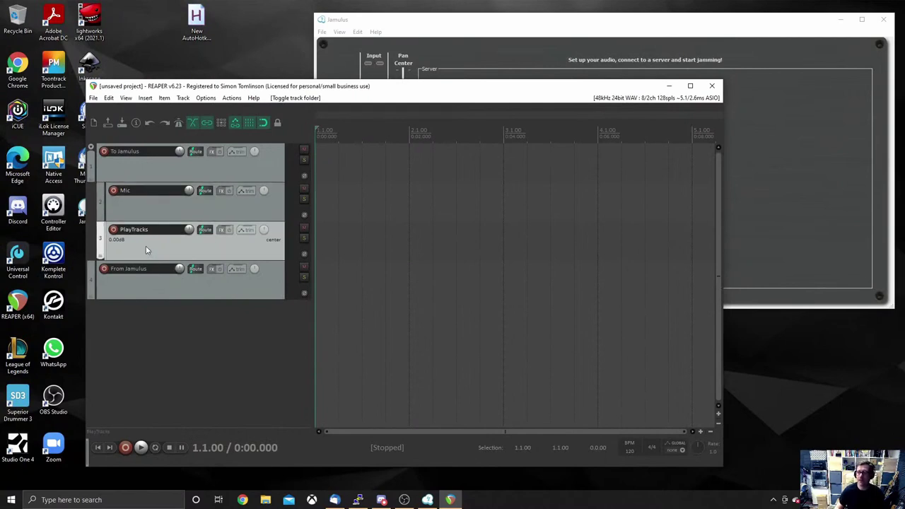
pyautogui.click(150, 172)
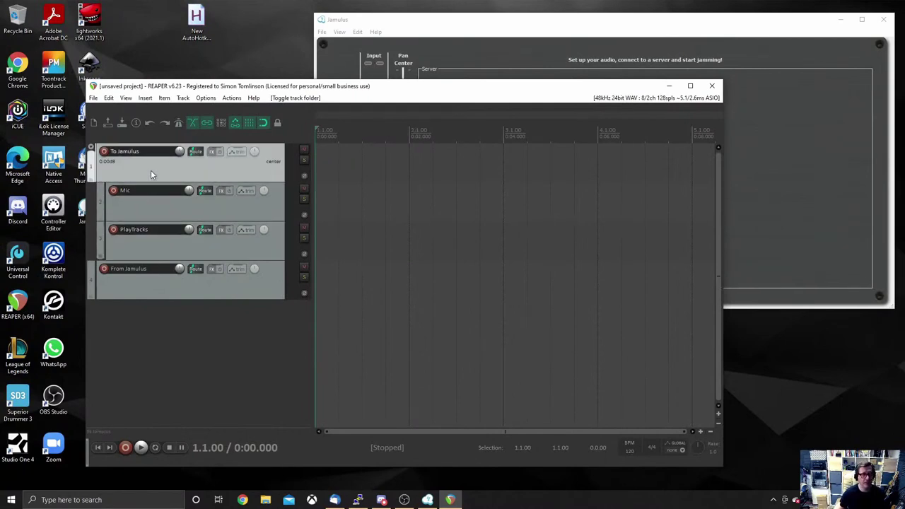
pyautogui.click(185, 210)
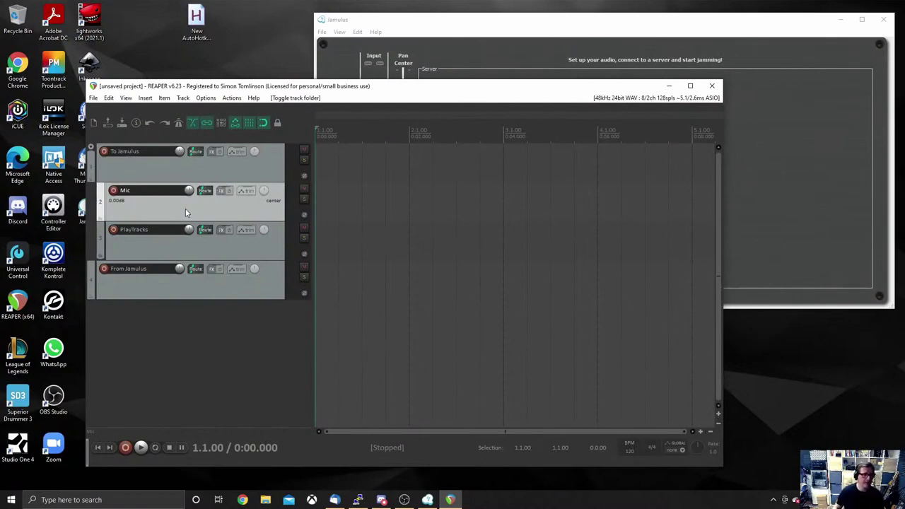
# Open REAPER Preferences at the Audio > Device page.
pyautogui.click(206, 97)
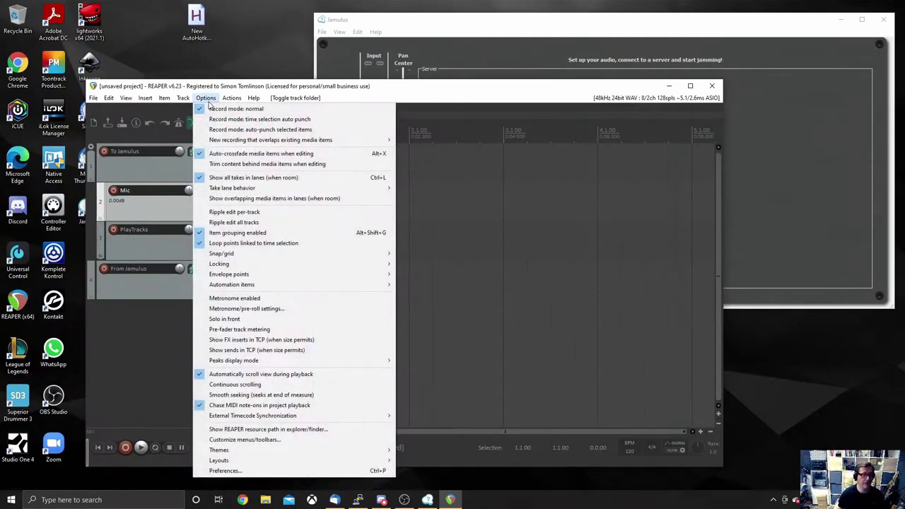
pyautogui.click(233, 471)
pyautogui.scroll(4, 365, 271)
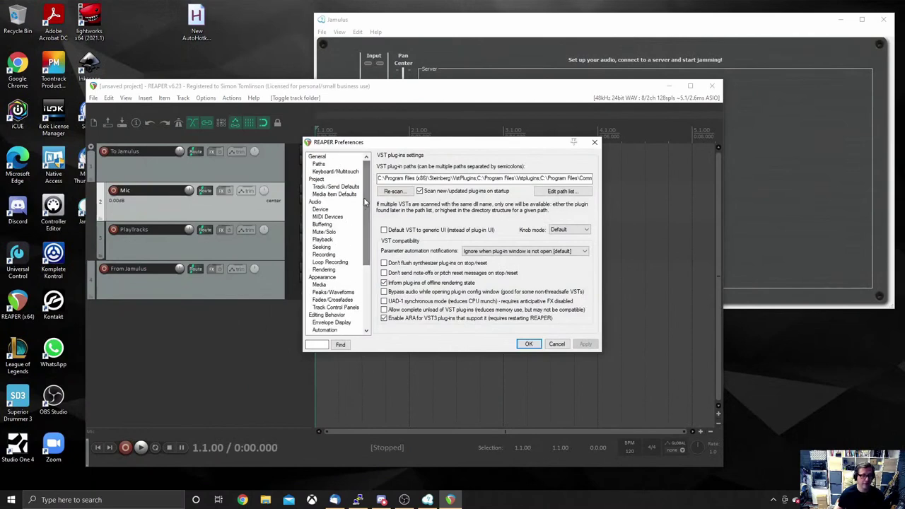
pyautogui.click(321, 210)
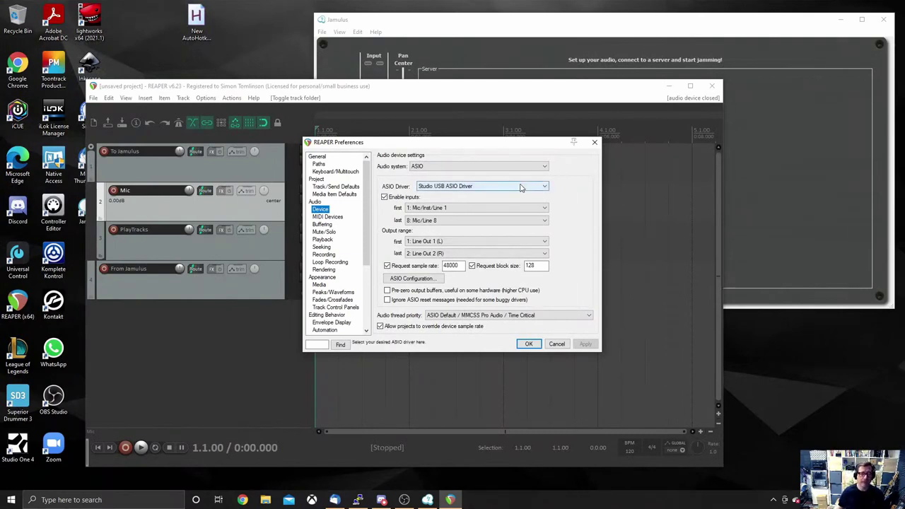
# Keep the Studio USB ASIO Driver and return the audio system to ASIO after trying DirectSound.
pyautogui.click(522, 186)
pyautogui.click(460, 201)
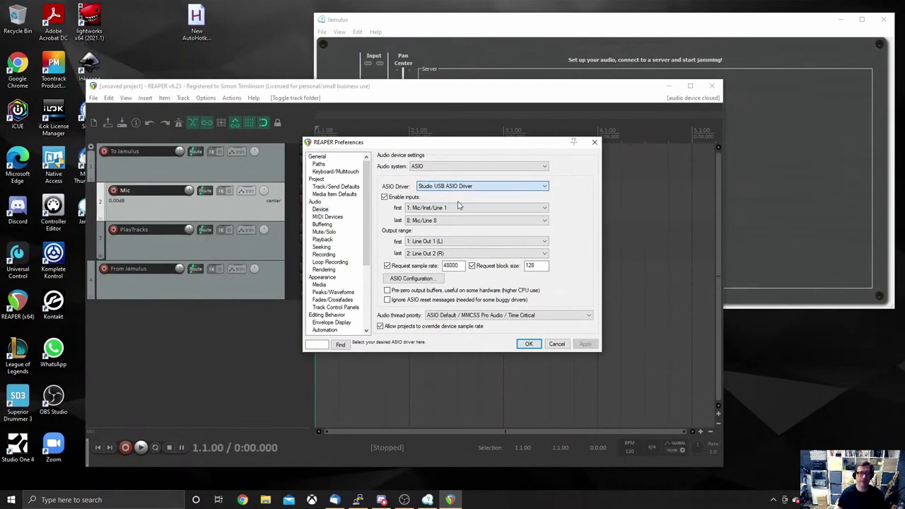
pyautogui.click(444, 167)
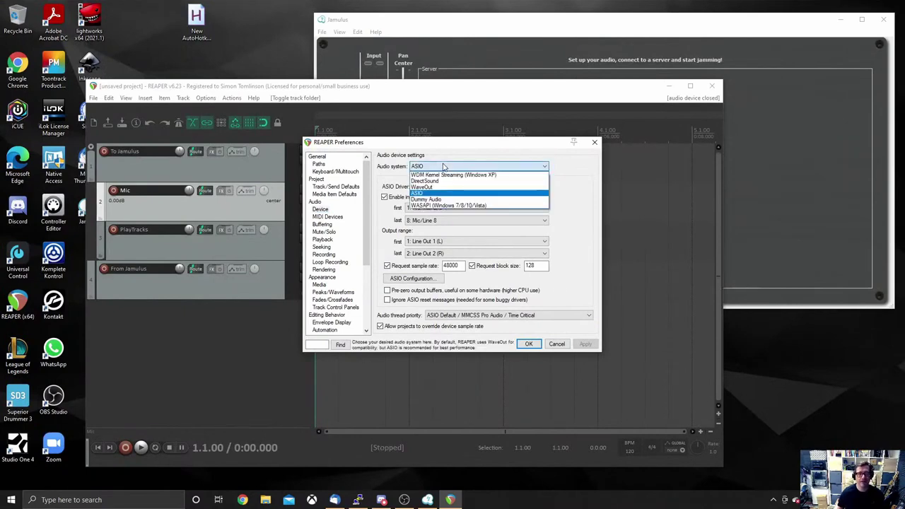
pyautogui.click(428, 181)
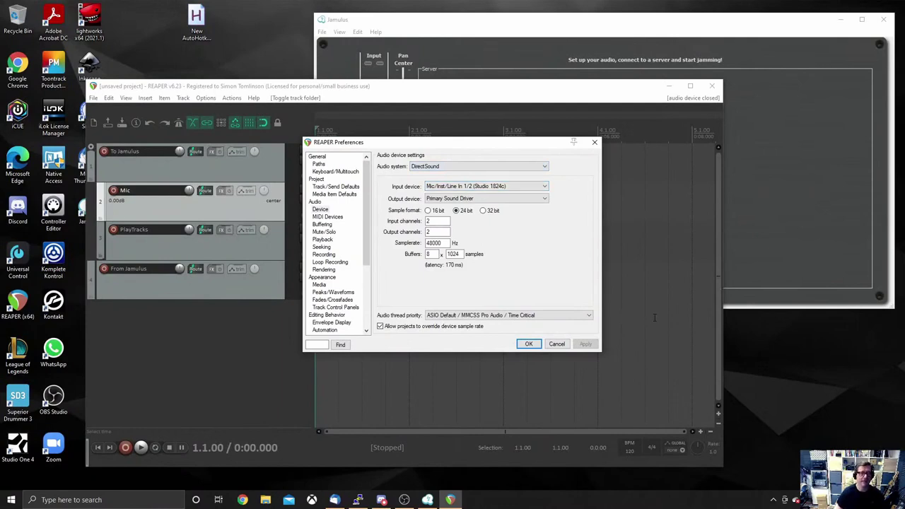
pyautogui.click(455, 167)
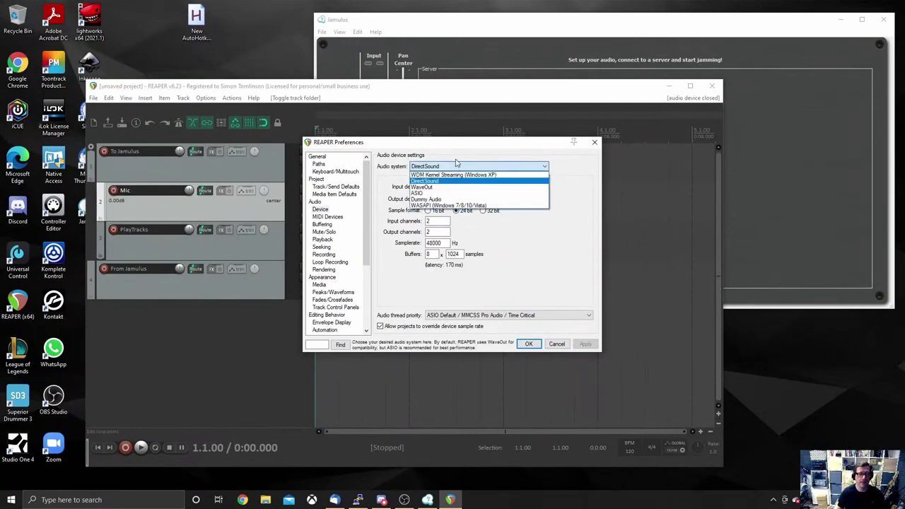
pyautogui.click(527, 219)
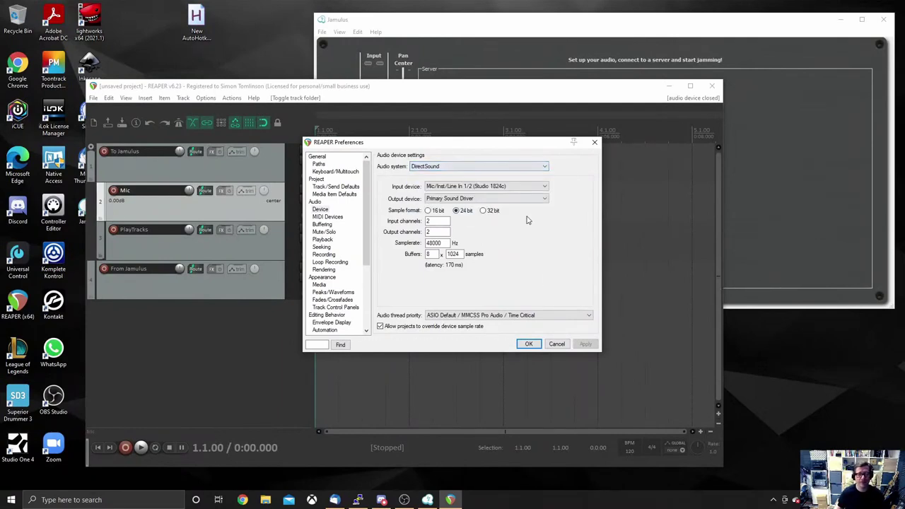
pyautogui.click(478, 167)
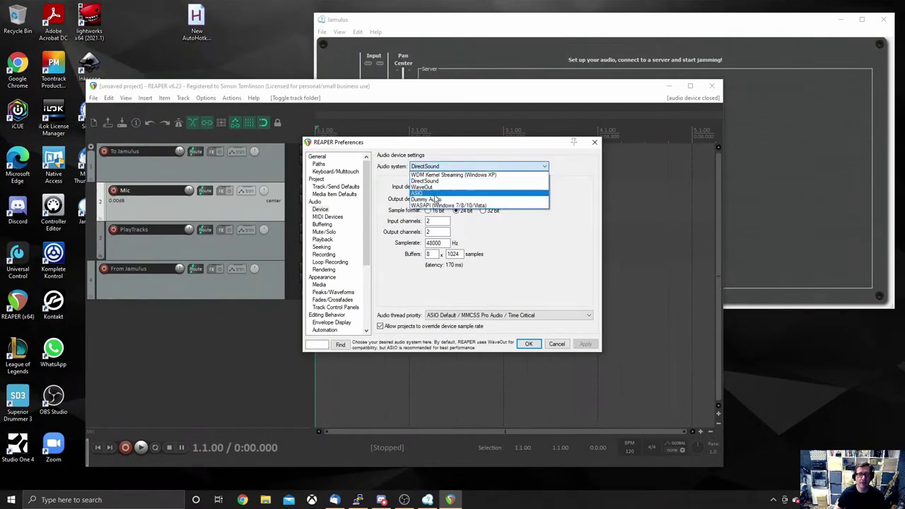
pyautogui.click(435, 193)
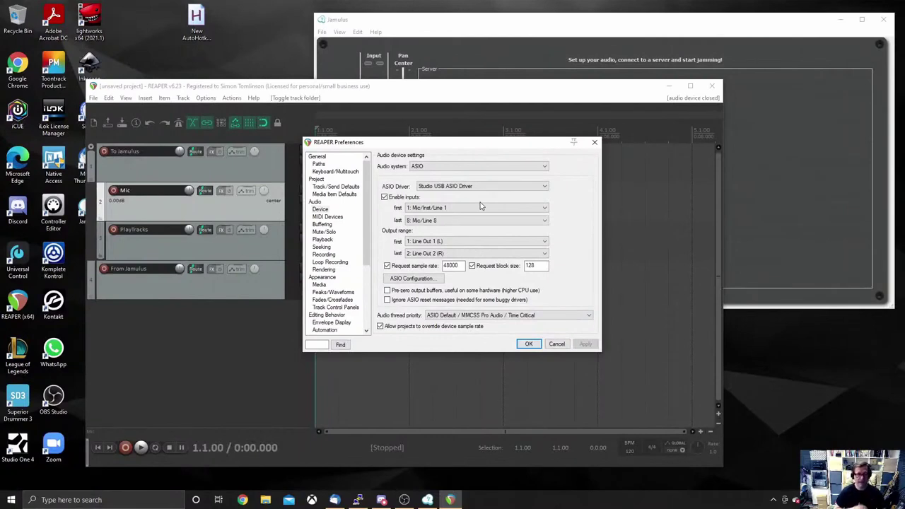
pyautogui.click(437, 186)
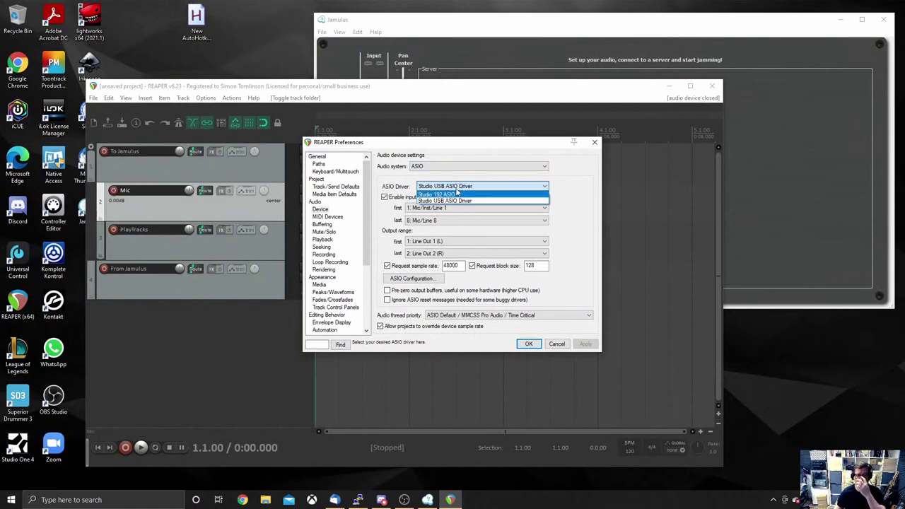
pyautogui.click(575, 212)
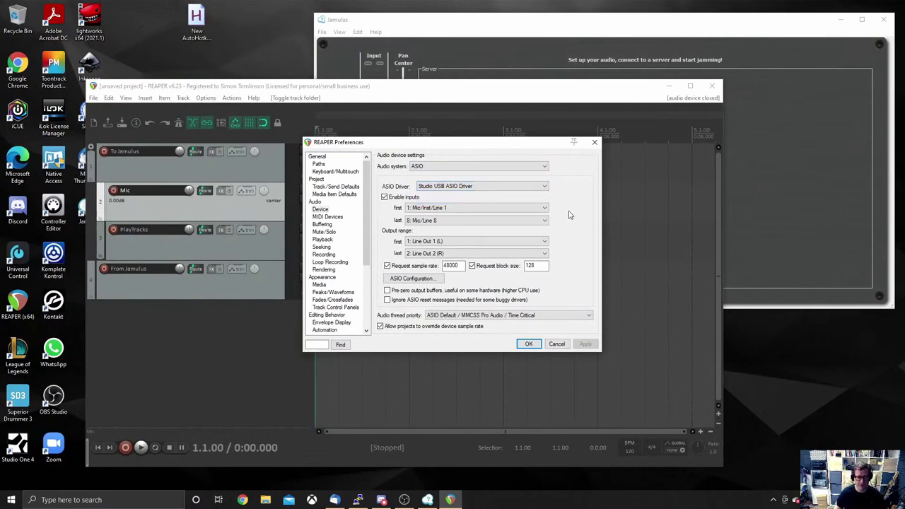
pyautogui.click(502, 210)
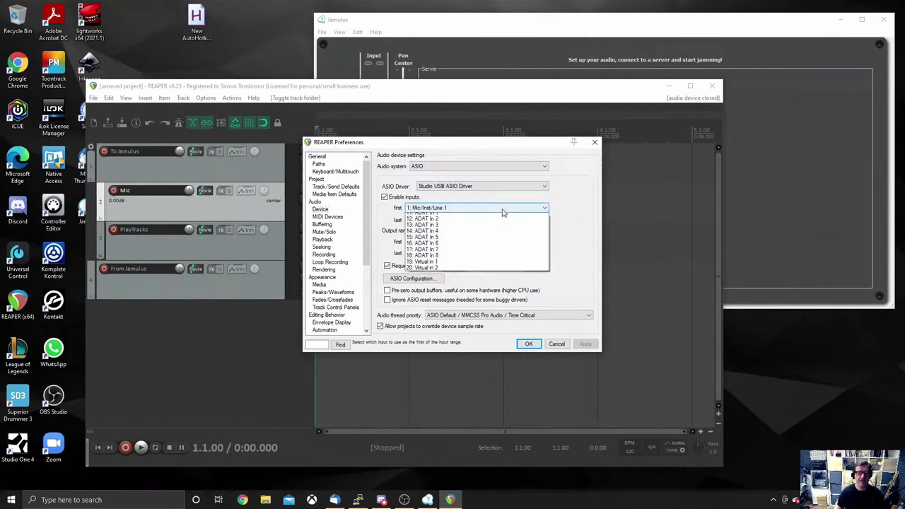
pyautogui.click(580, 200)
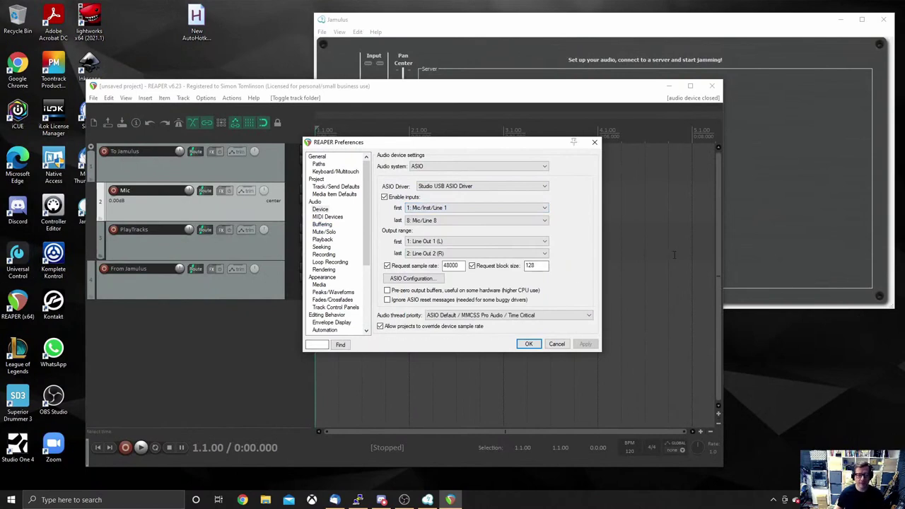
pyautogui.click(424, 208)
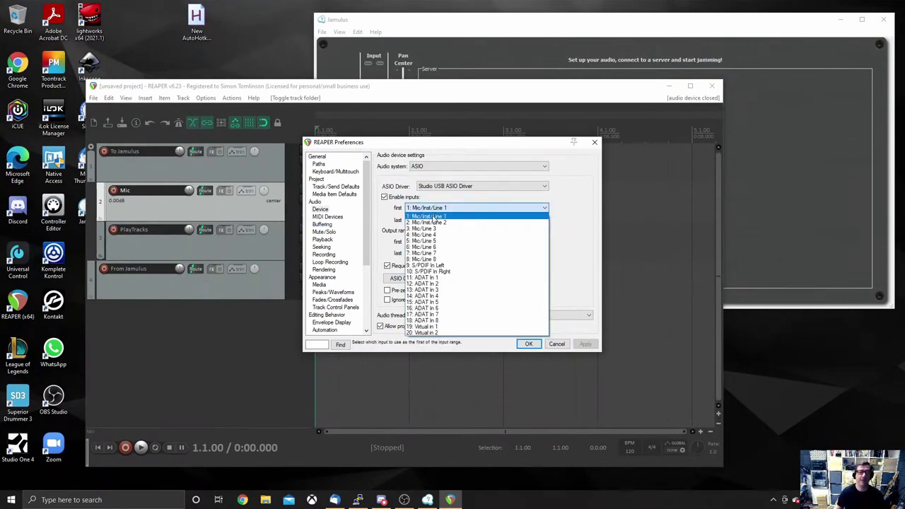
pyautogui.click(434, 216)
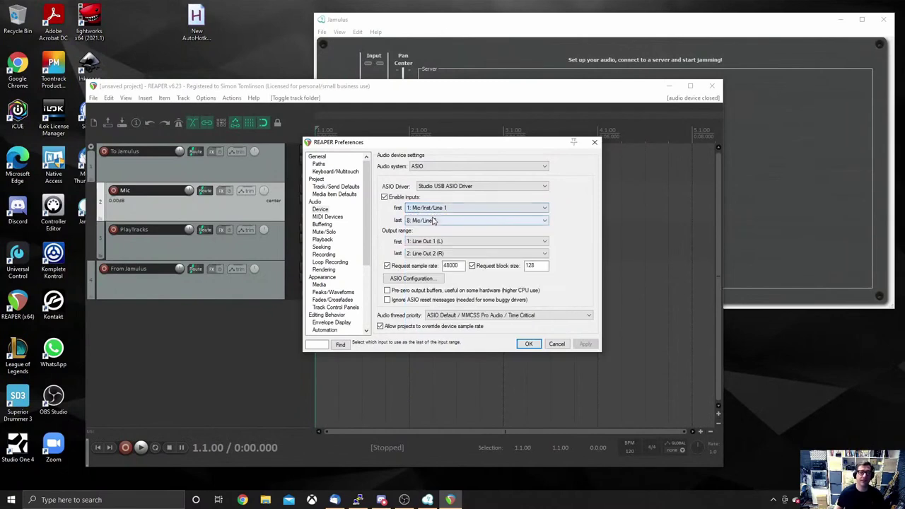
pyautogui.click(409, 221)
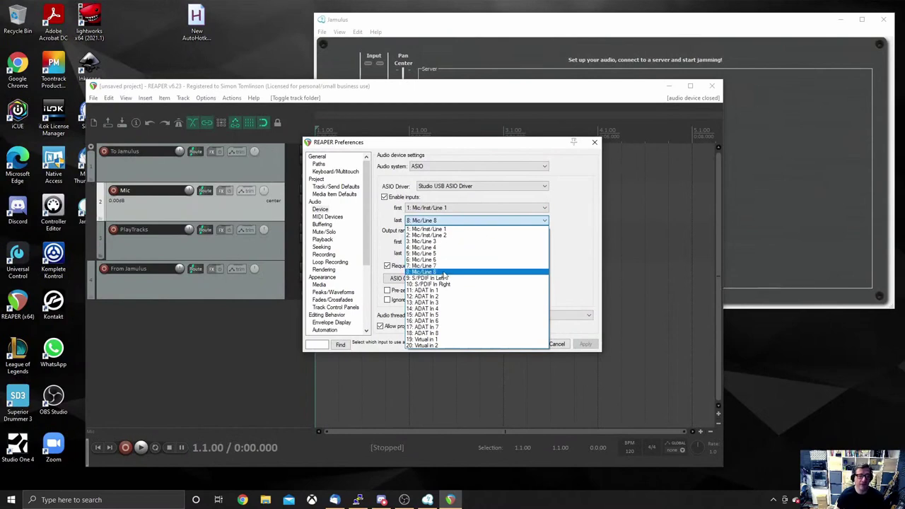
pyautogui.click(447, 242)
pyautogui.click(456, 220)
pyautogui.click(453, 229)
pyautogui.click(452, 221)
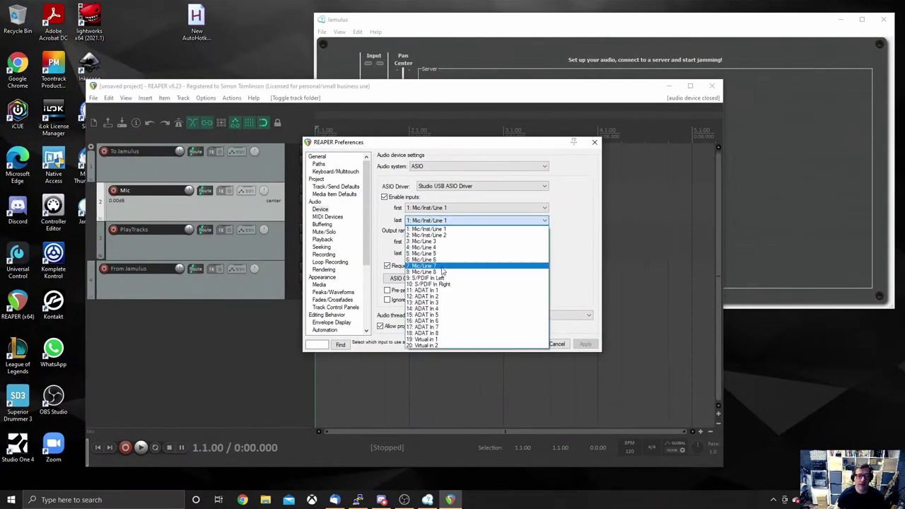
pyautogui.click(442, 279)
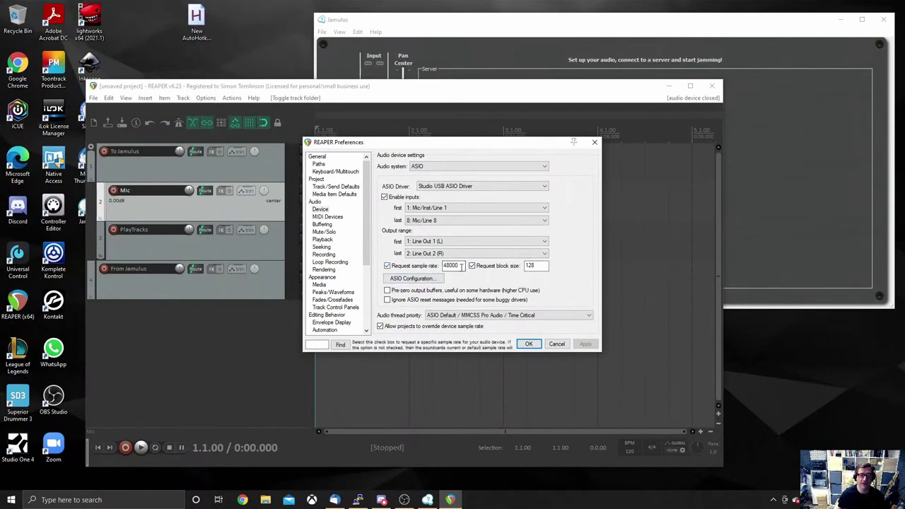
# Confirm 48000 Hz sample rate and 128-sample block size, then apply with OK.
pyautogui.moveTo(462, 266); pyautogui.dragTo(438, 266)
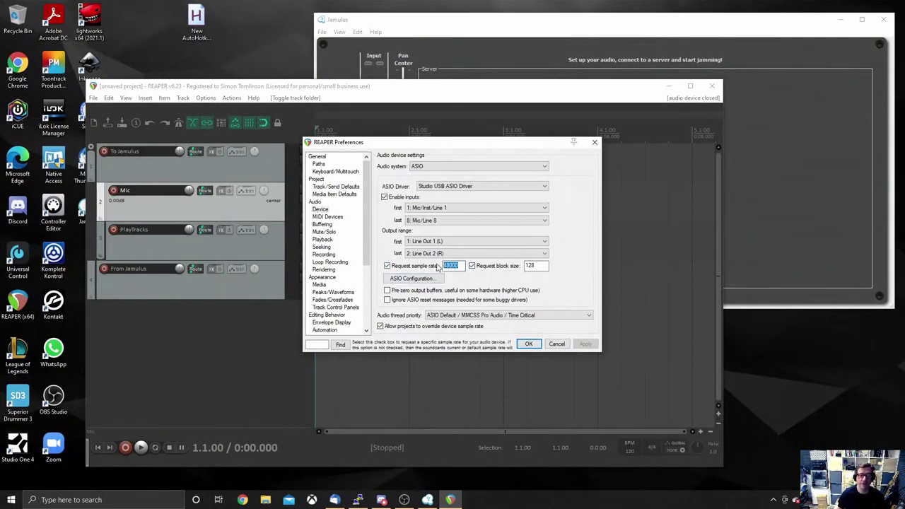
pyautogui.doubleClick(533, 266)
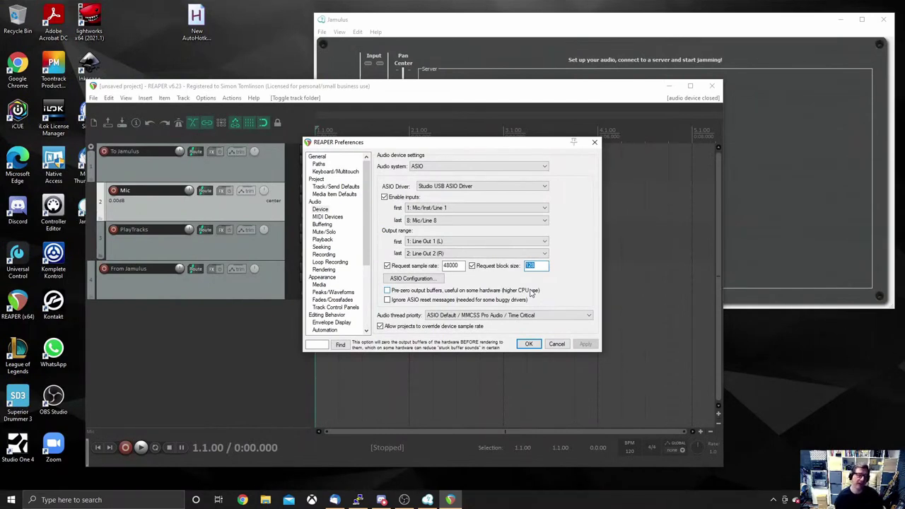
pyautogui.click(539, 345)
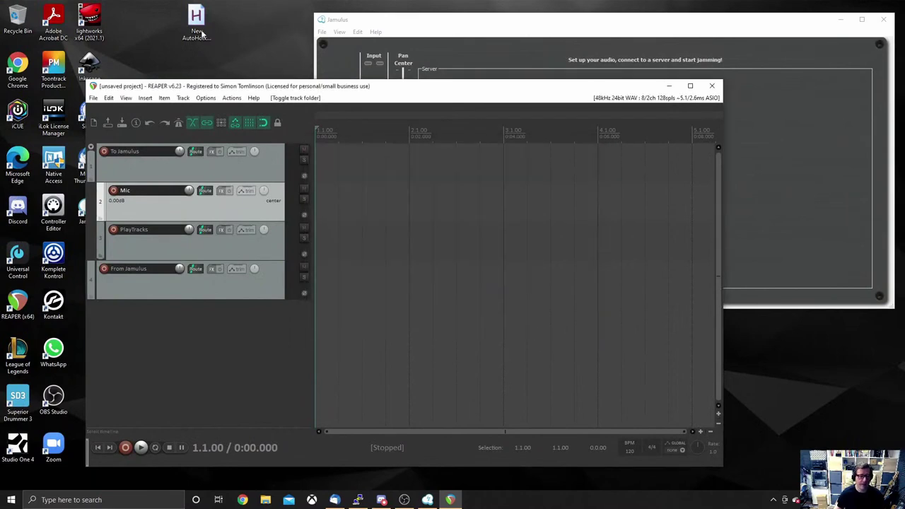
# Record-arm the Mic track and set its input to Mono Mic/Inst/Line 1.
pyautogui.click(113, 190)
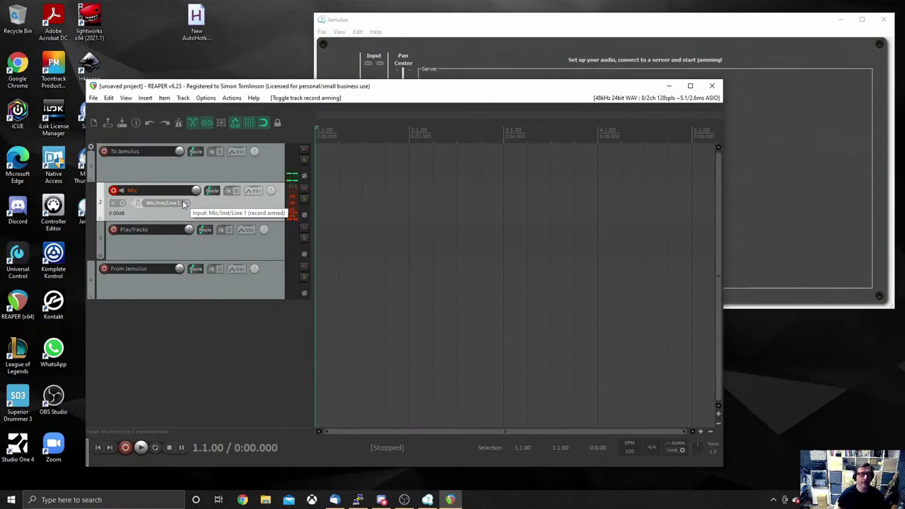
pyautogui.click(184, 204)
pyautogui.moveTo(233, 207)
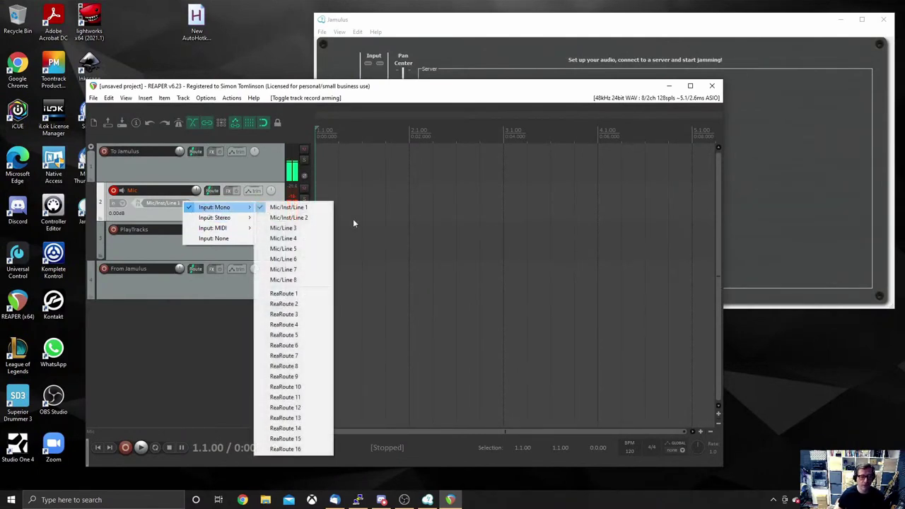
pyautogui.click(301, 207)
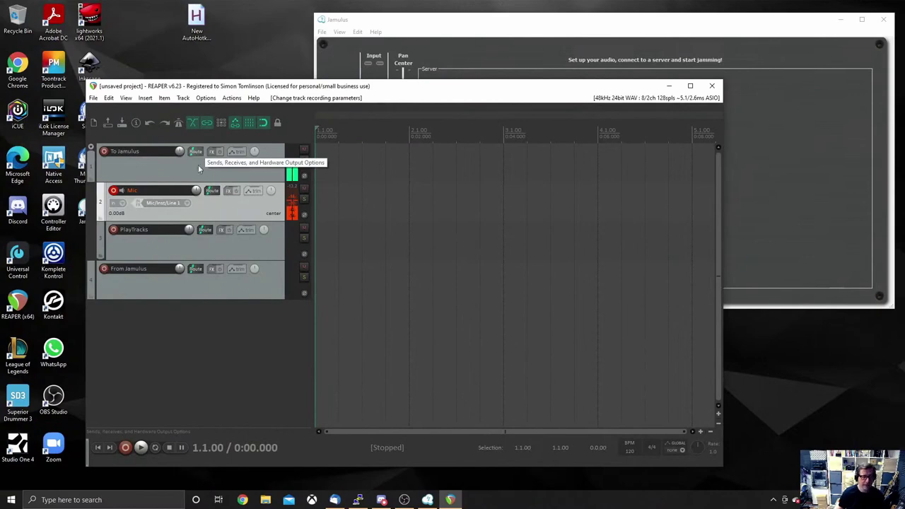
# Show the mixer panel from the view options, then hide it again.
pyautogui.click(126, 97)
pyautogui.click(163, 133)
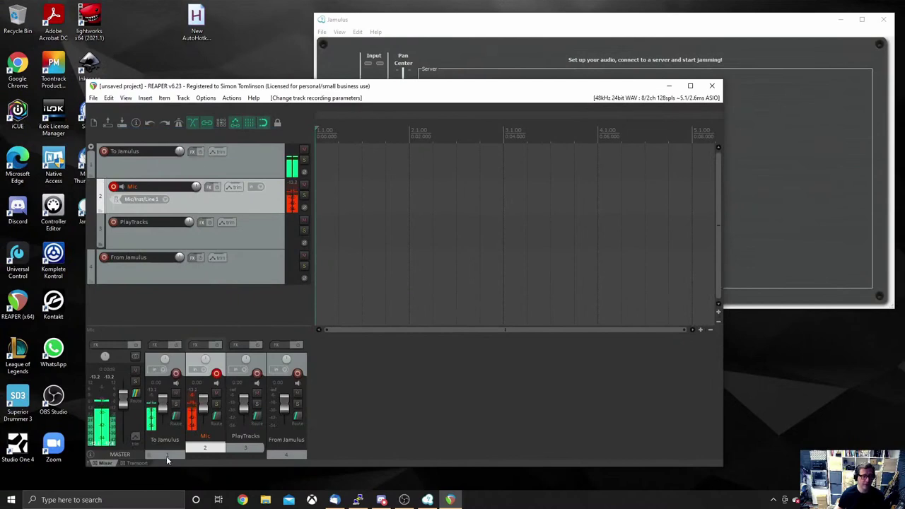
pyautogui.click(127, 99)
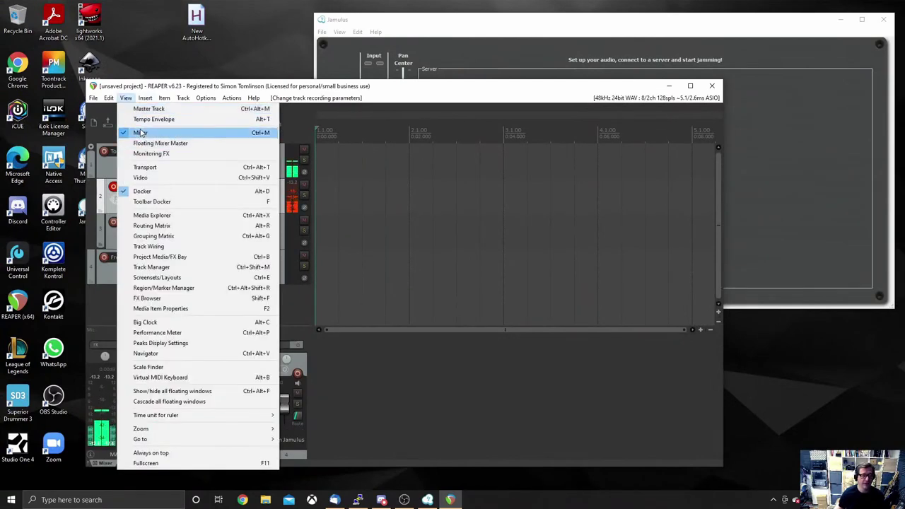
pyautogui.click(140, 132)
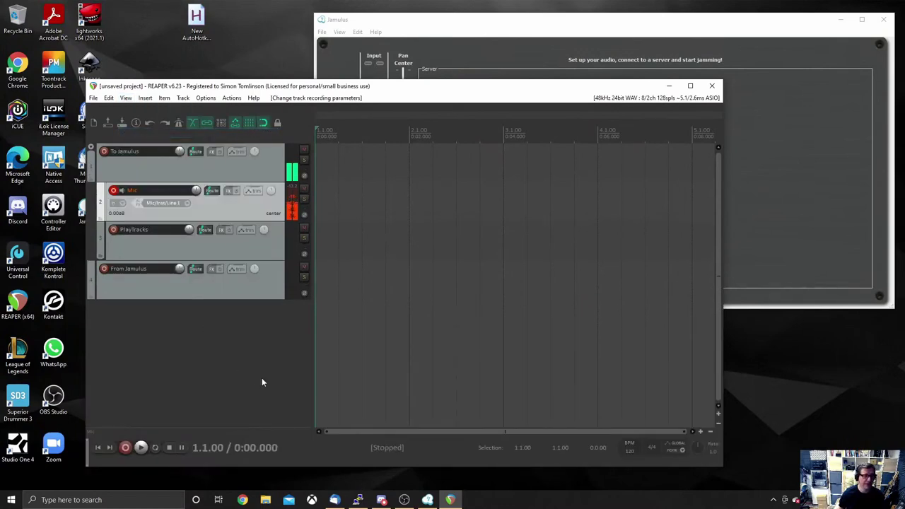
# Turn off the To Jamulus track's master send and route it to hardware output ReaRoute 1 / ReaRoute 2.
pyautogui.click(196, 152)
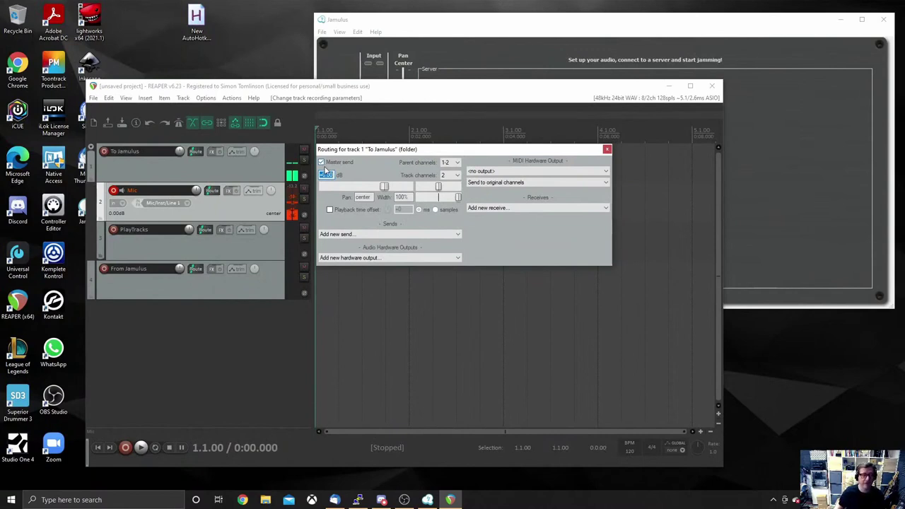
pyautogui.click(332, 164)
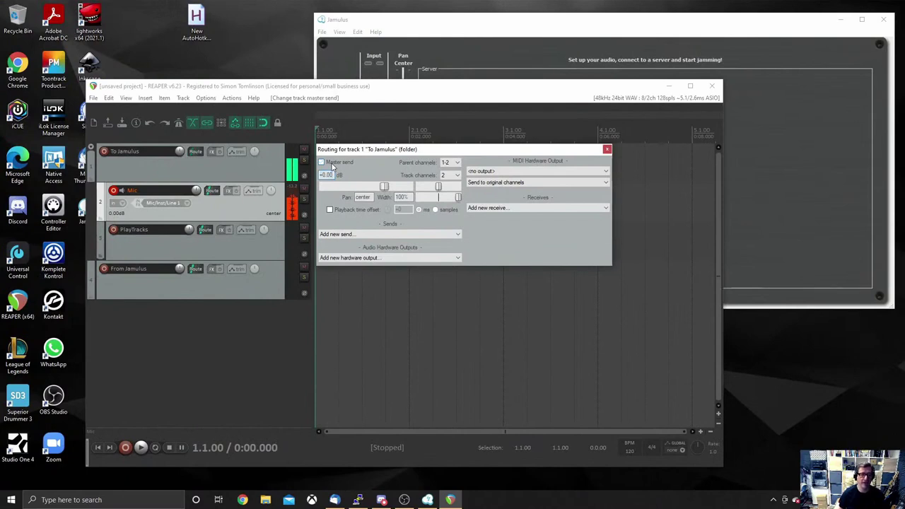
pyautogui.click(412, 259)
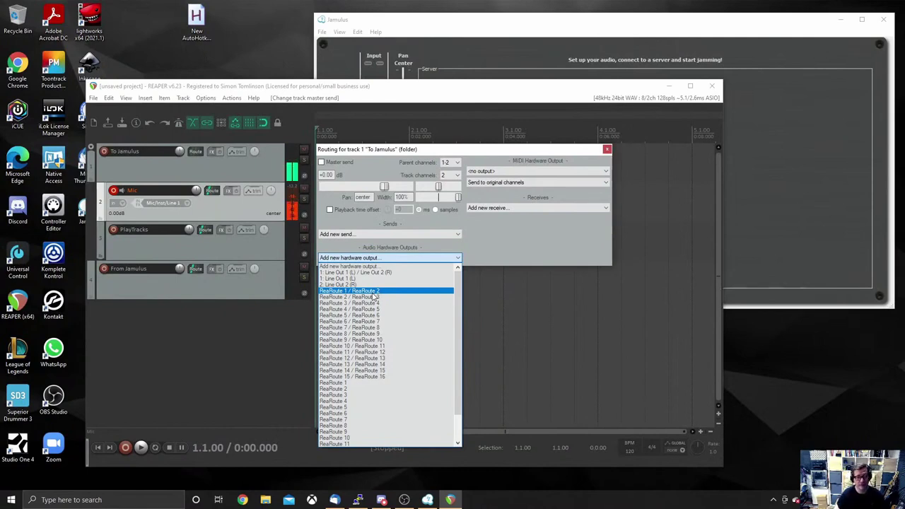
pyautogui.click(373, 293)
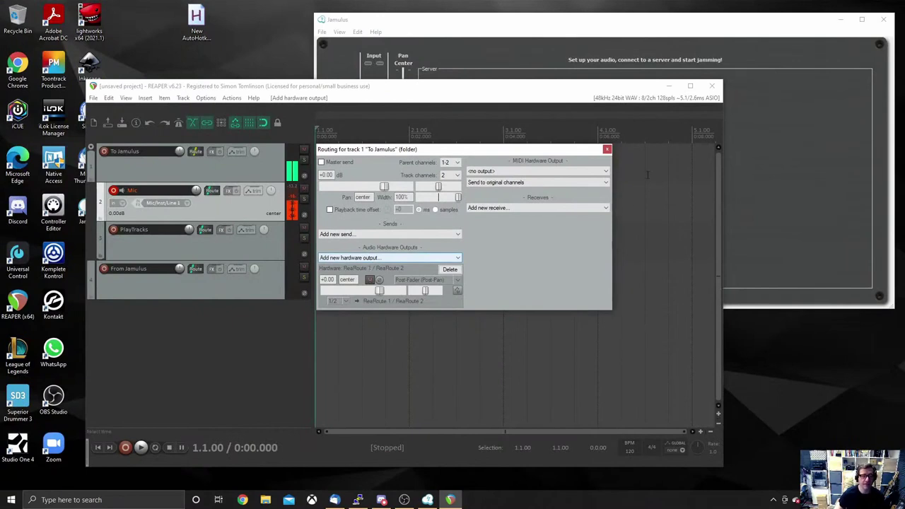
pyautogui.click(607, 151)
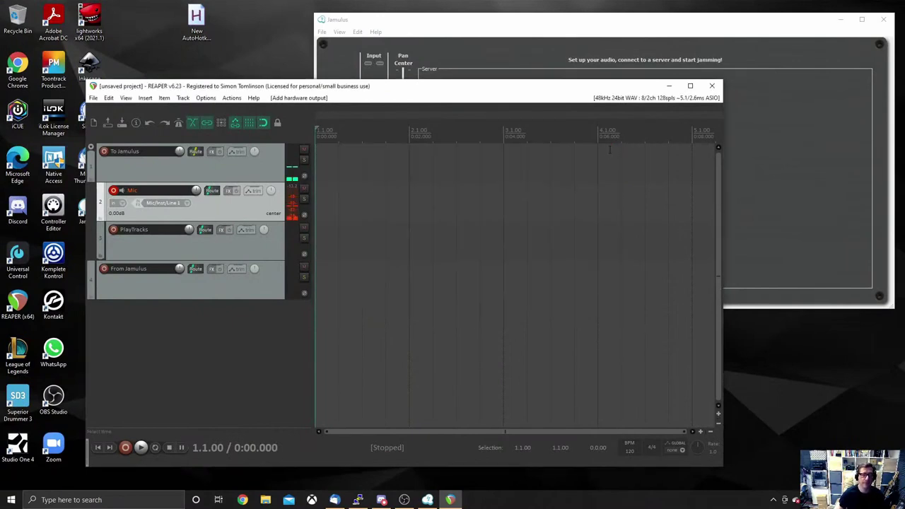
# In Jamulus Settings, choose ReaRoute ASIO (x64) as the audio device.
pyautogui.click(792, 98)
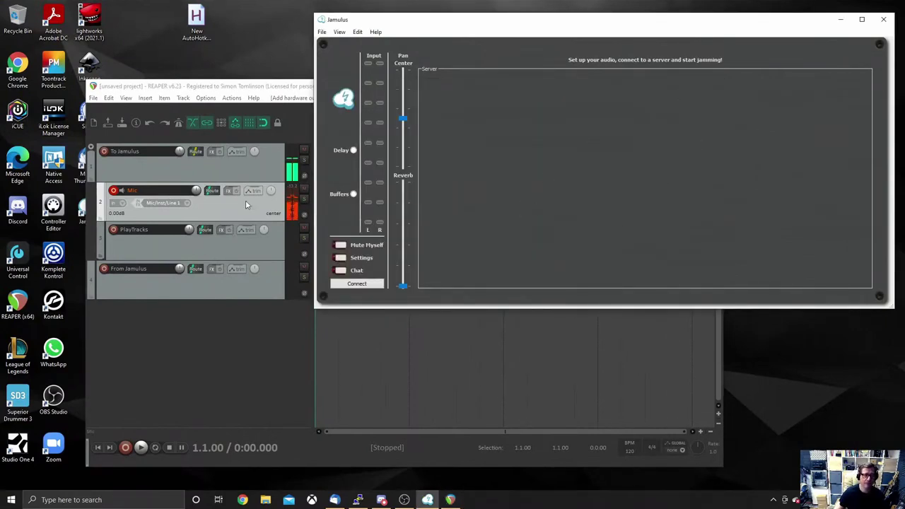
pyautogui.click(341, 258)
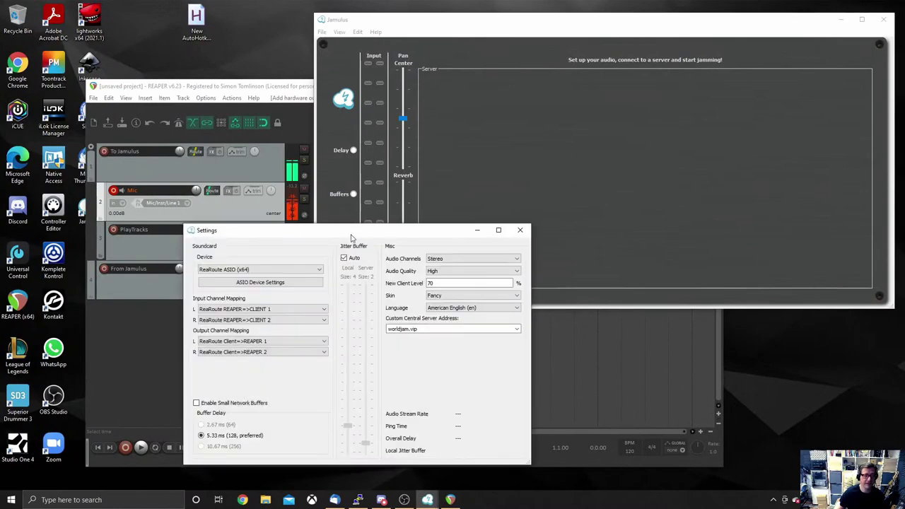
pyautogui.moveTo(355, 236); pyautogui.dragTo(612, 98)
pyautogui.click(542, 130)
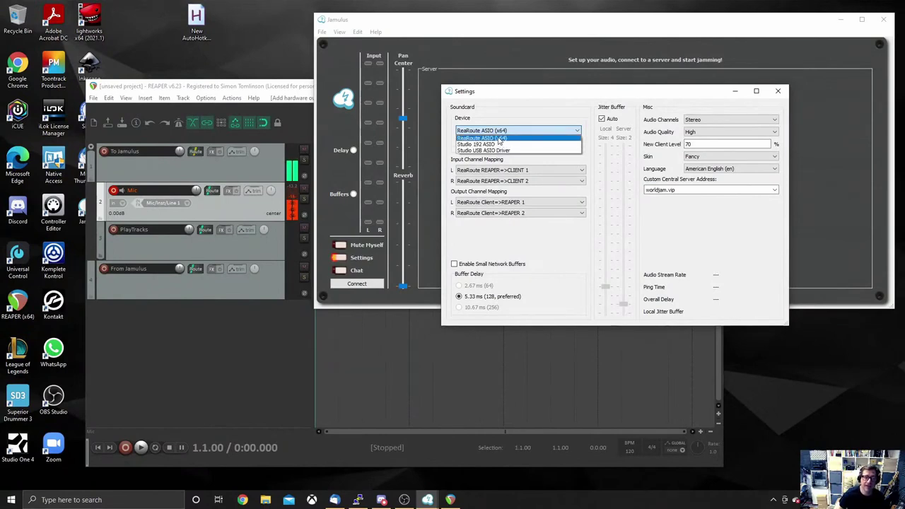
pyautogui.click(499, 138)
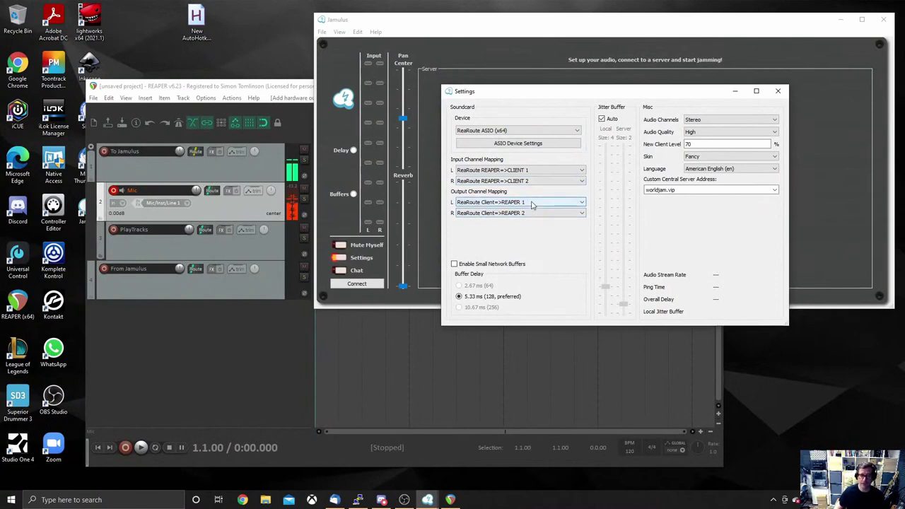
# Join the 8: Waiting Rm2 server and push the second channel fader to the top.
pyautogui.click(778, 90)
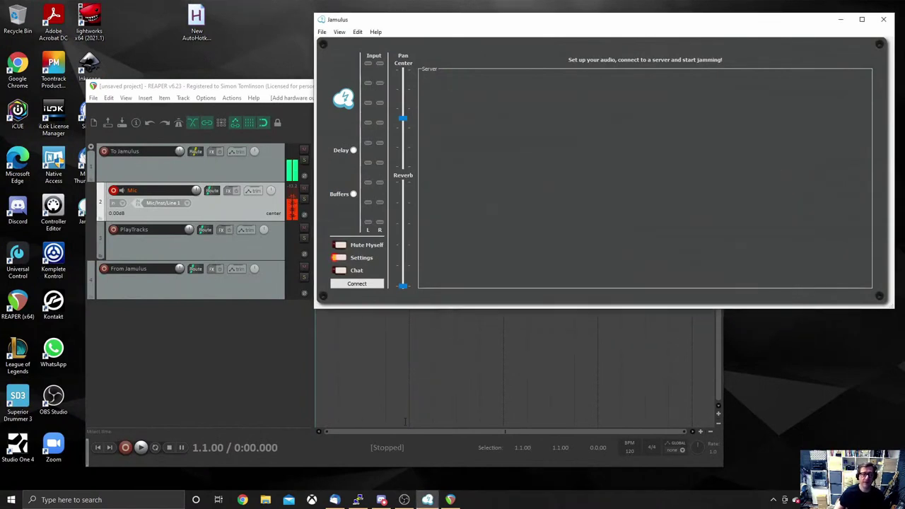
pyautogui.click(356, 283)
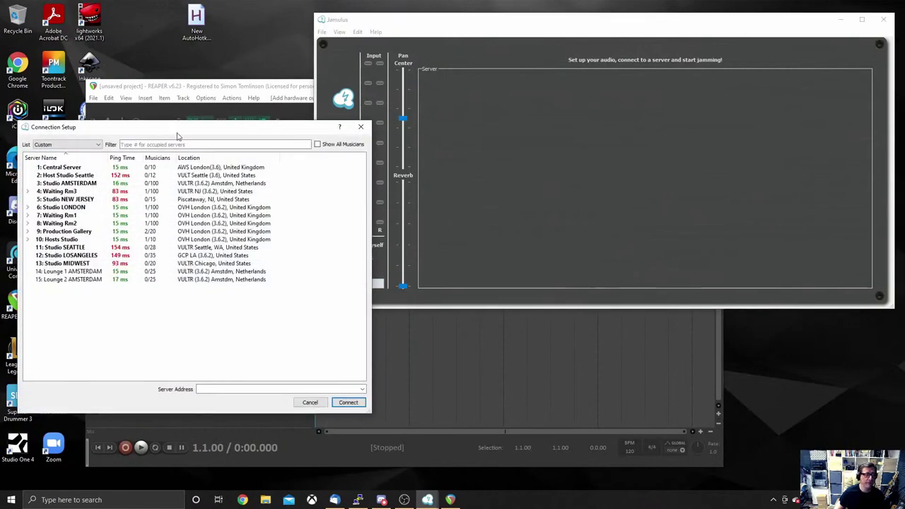
pyautogui.moveTo(178, 134); pyautogui.dragTo(507, 130)
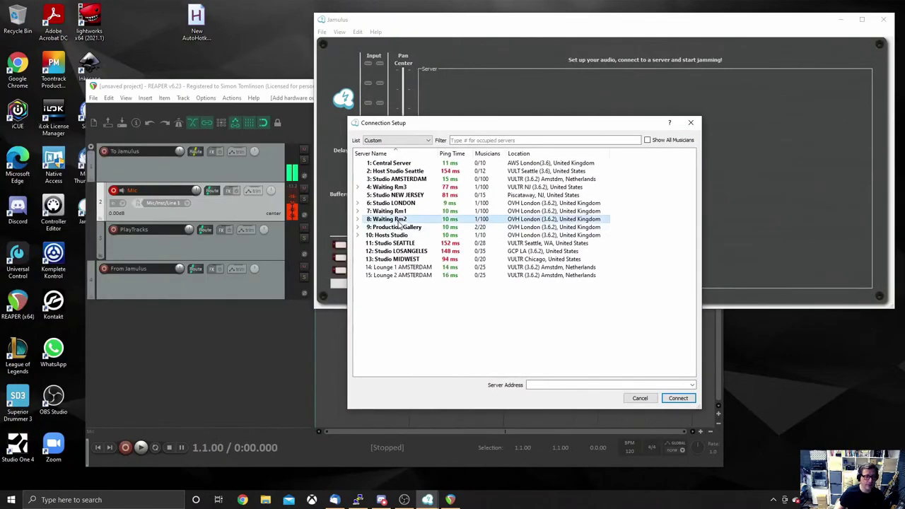
pyautogui.doubleClick(401, 220)
pyautogui.click(365, 204)
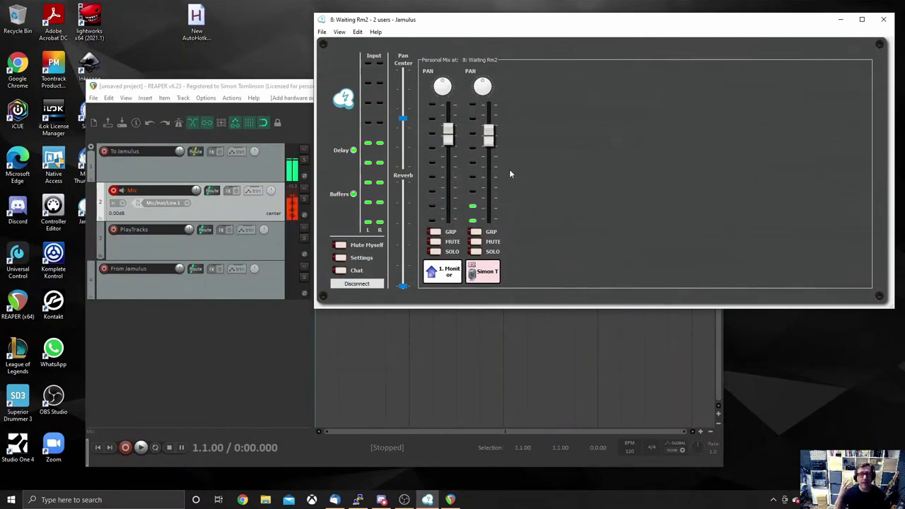
pyautogui.moveTo(488, 136); pyautogui.dragTo(491, 107)
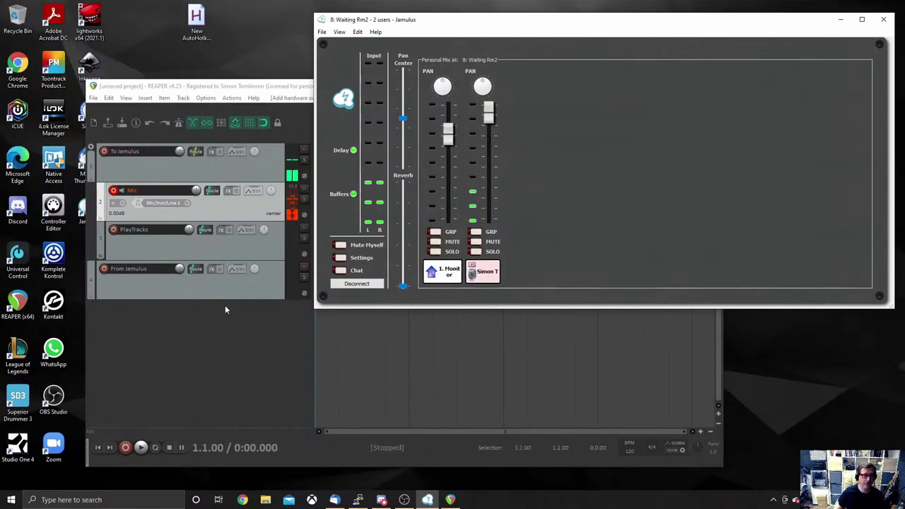
# Record-arm the From Jamulus track and set its stereo input to ReaRoute 1 / ReaRoute 2.
pyautogui.click(262, 89)
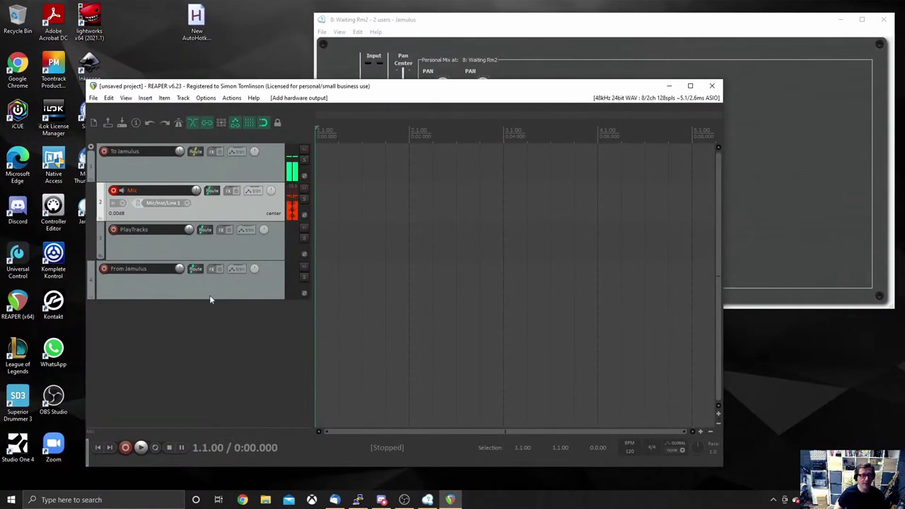
pyautogui.click(142, 287)
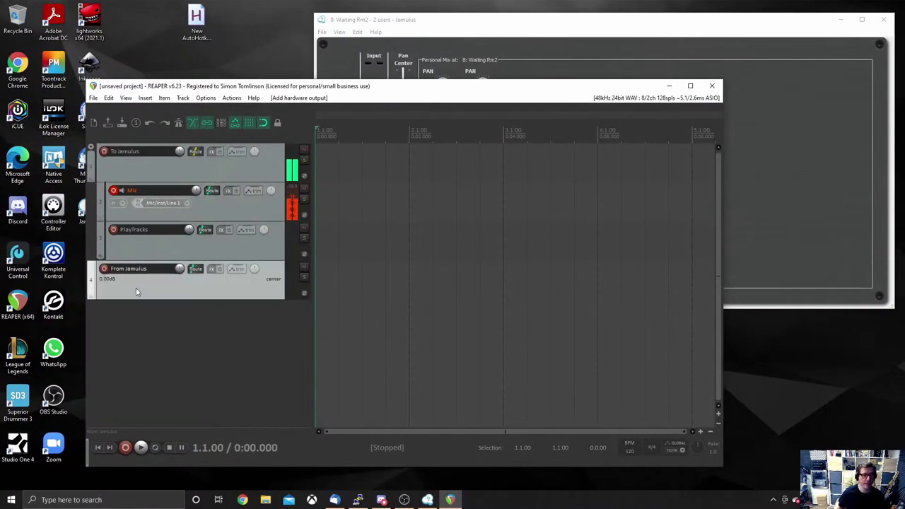
pyautogui.click(104, 270)
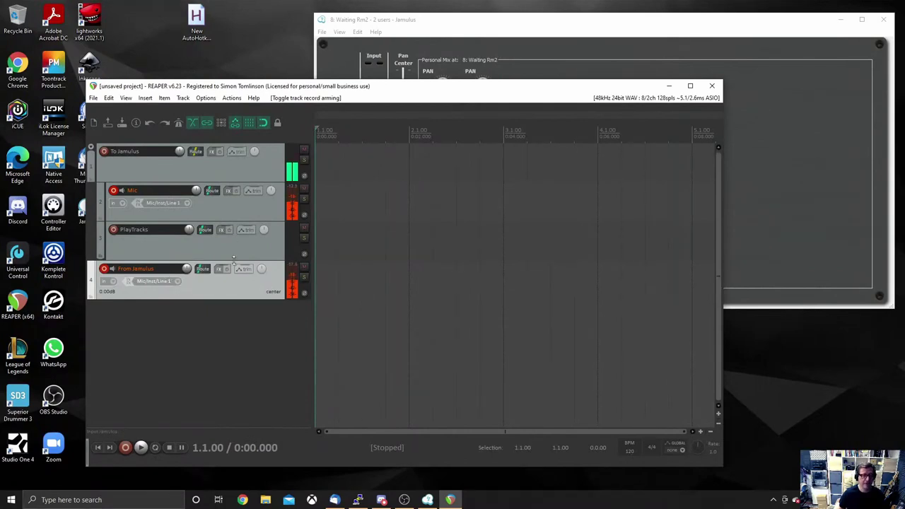
pyautogui.click(177, 281)
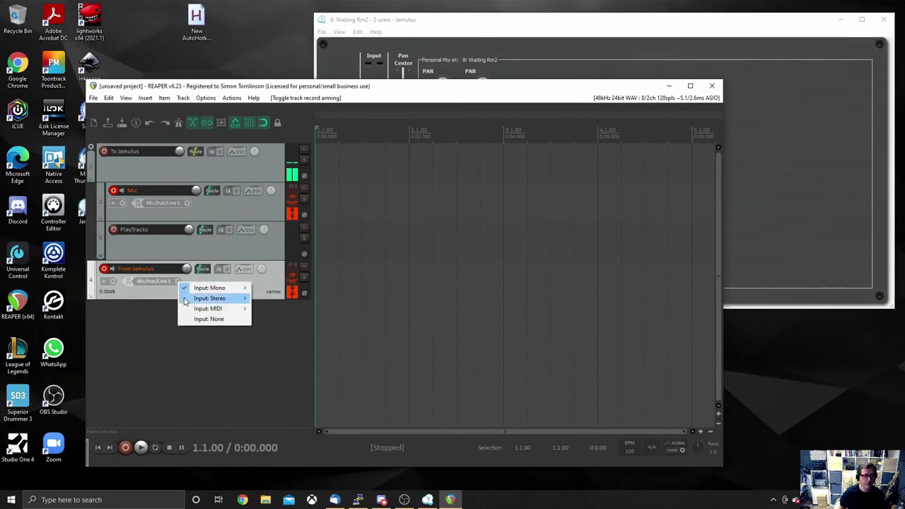
pyautogui.moveTo(189, 300)
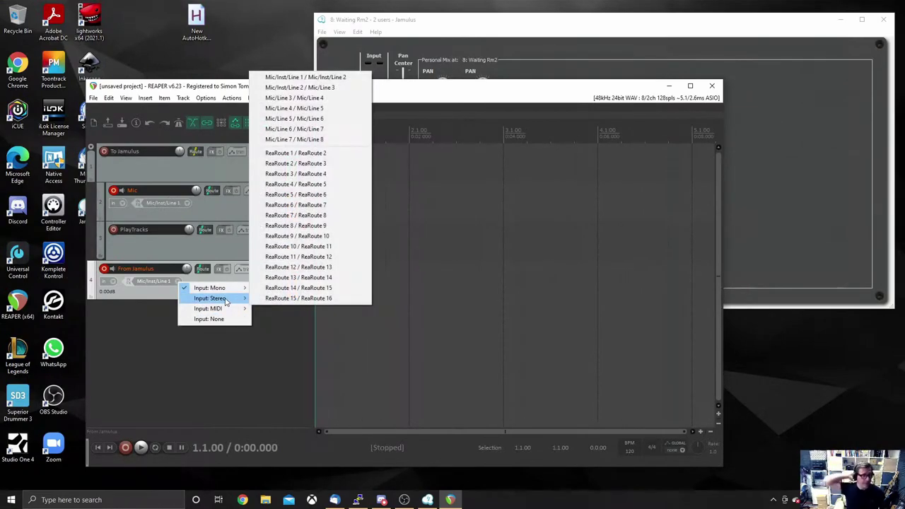
pyautogui.click(346, 153)
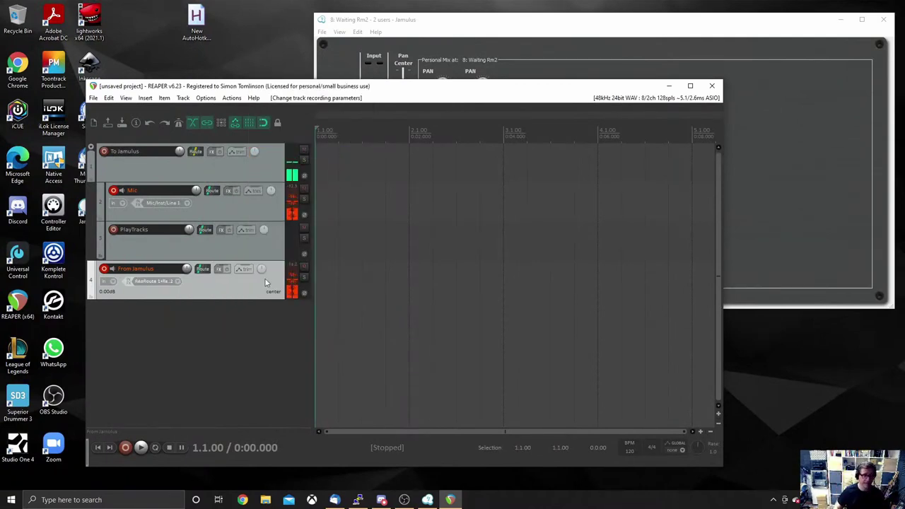
# Enable the From Jamulus track's master send and close its routing window.
pyautogui.click(833, 196)
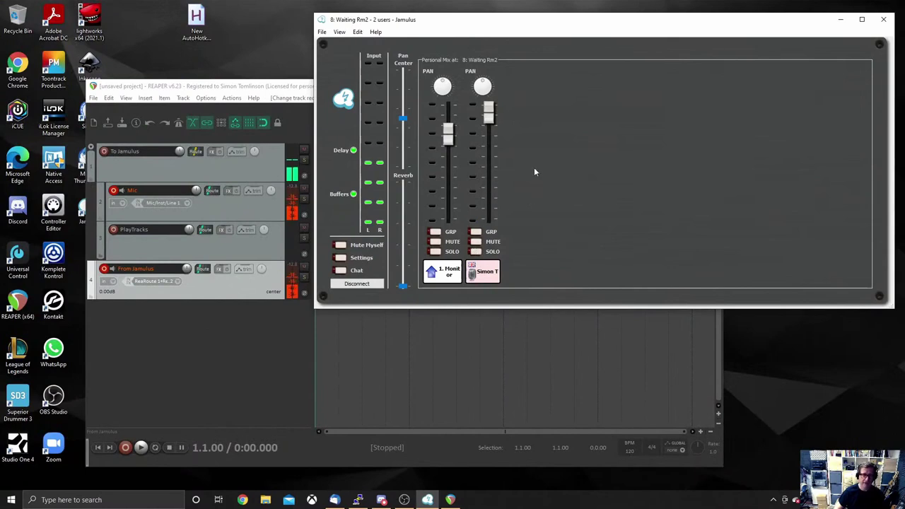
pyautogui.click(260, 291)
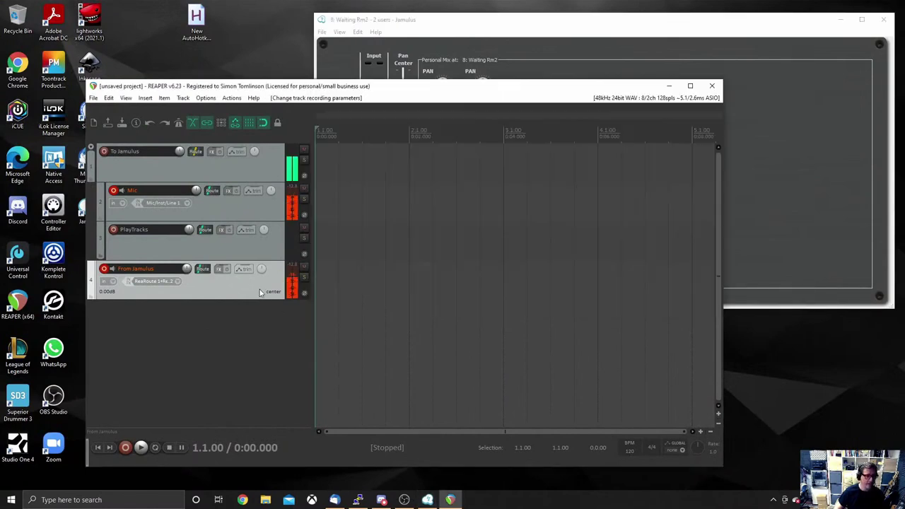
pyautogui.click(203, 268)
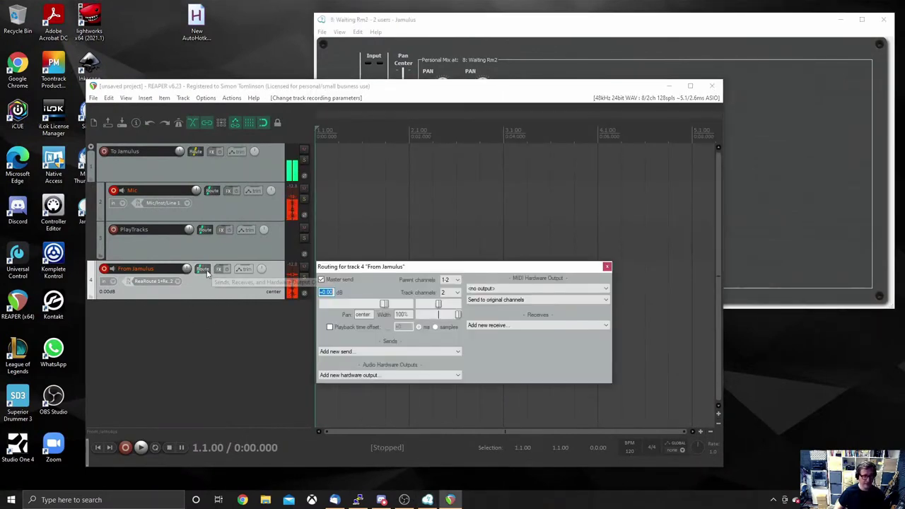
pyautogui.click(321, 280)
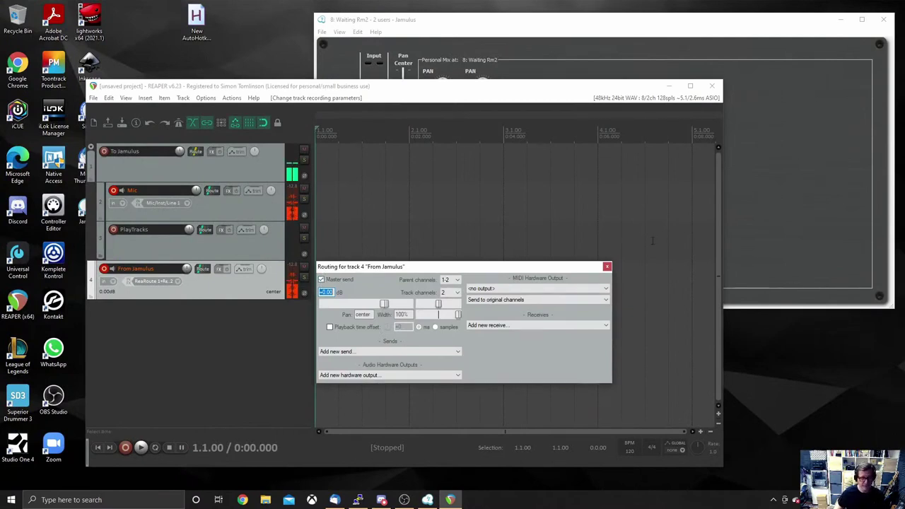
pyautogui.click(606, 267)
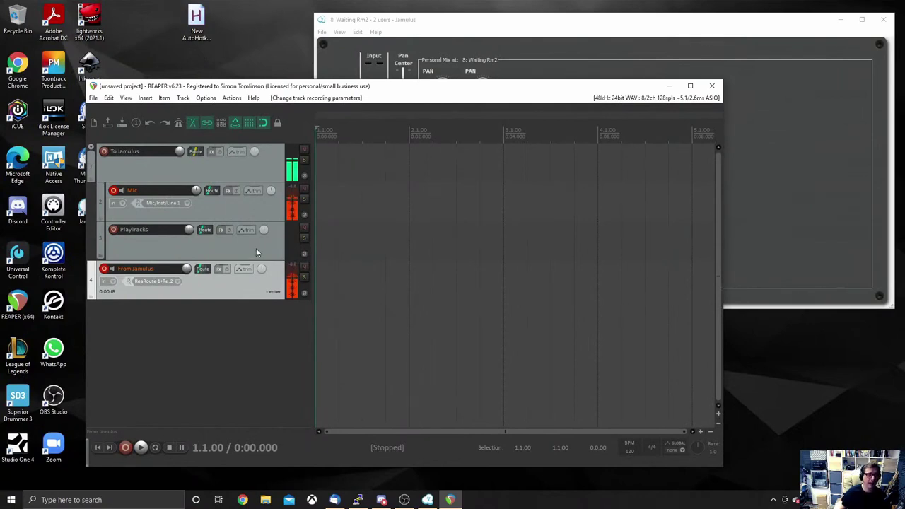
# Drag the '4 Lady of Shalot' mp3 from D:\Music onto REAPER's PlayTracks track.
pyautogui.click(265, 500)
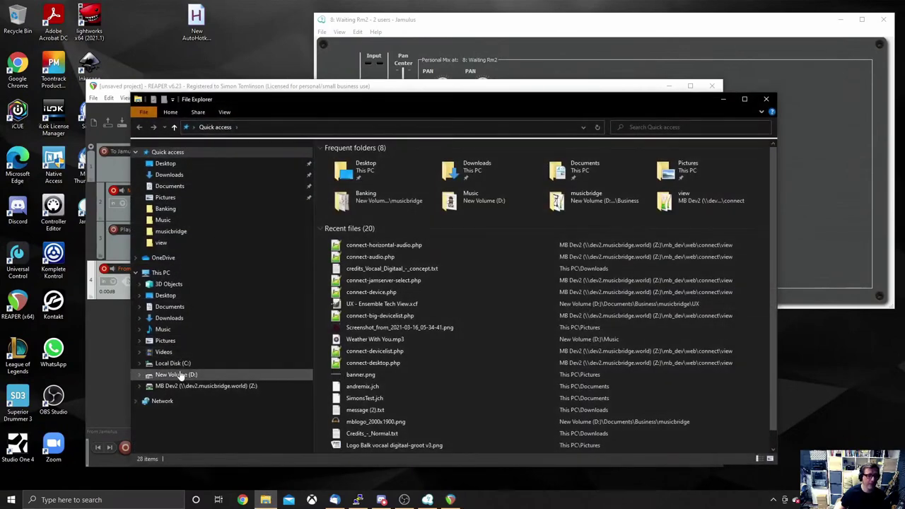
pyautogui.click(183, 331)
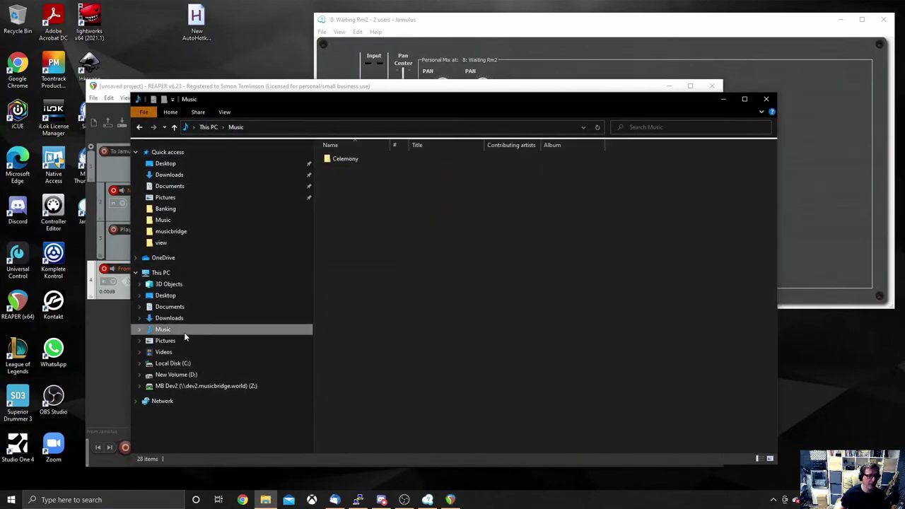
pyautogui.click(177, 379)
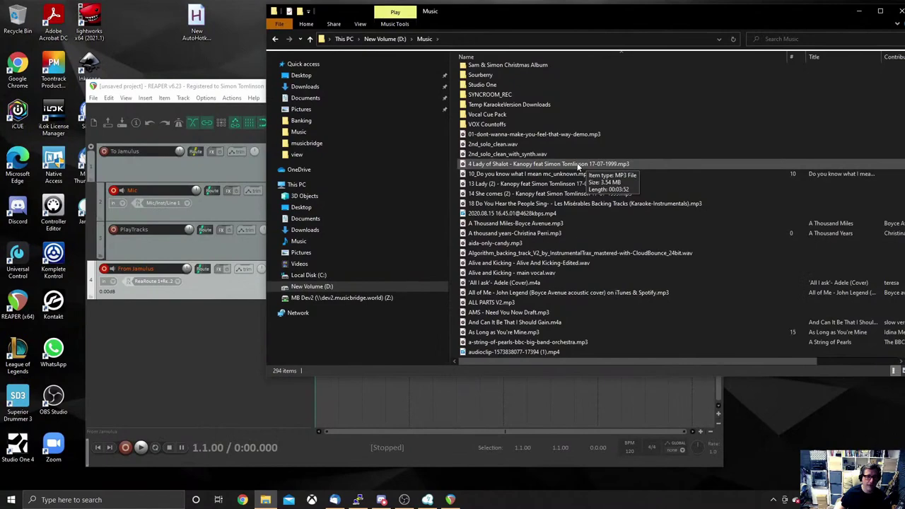
pyautogui.click(579, 165)
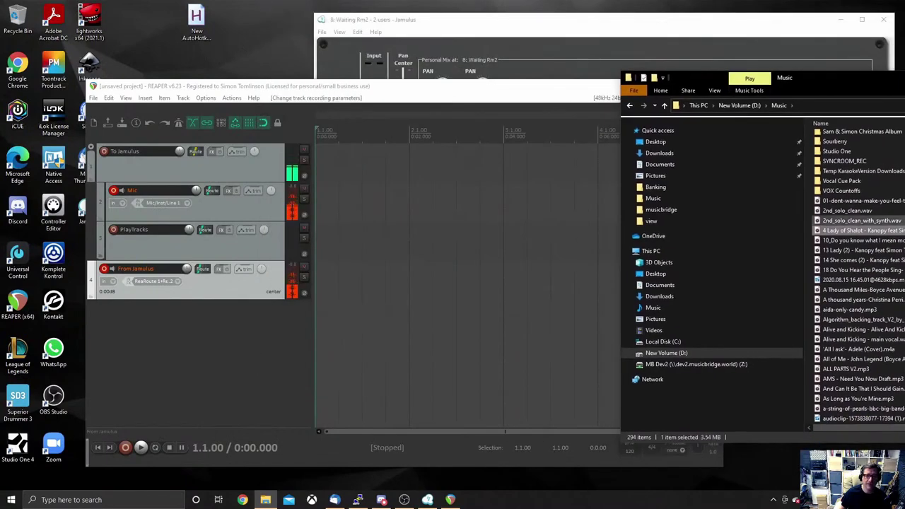
pyautogui.moveTo(859, 233); pyautogui.dragTo(318, 241)
pyautogui.click(388, 90)
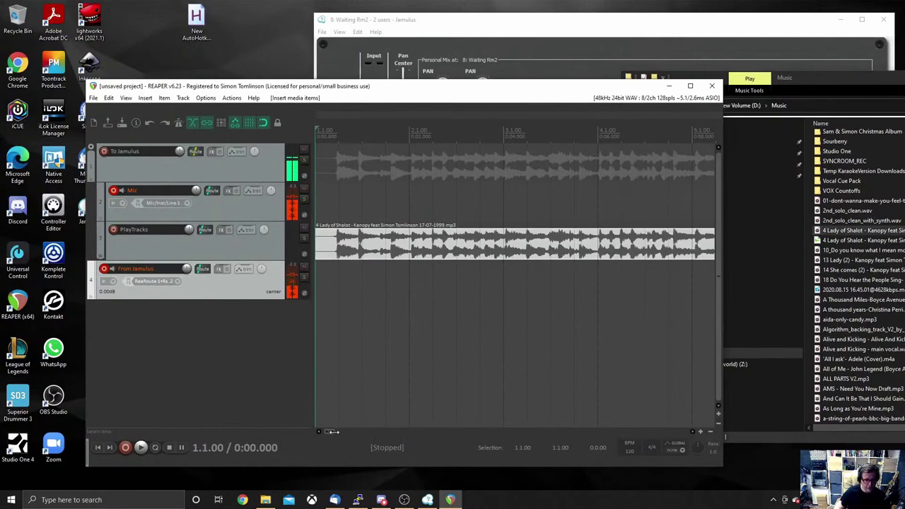
# Play the song and lower the PlayTracks volume to -8.15 dB while listening.
pyautogui.moveTo(333, 430); pyautogui.dragTo(596, 435)
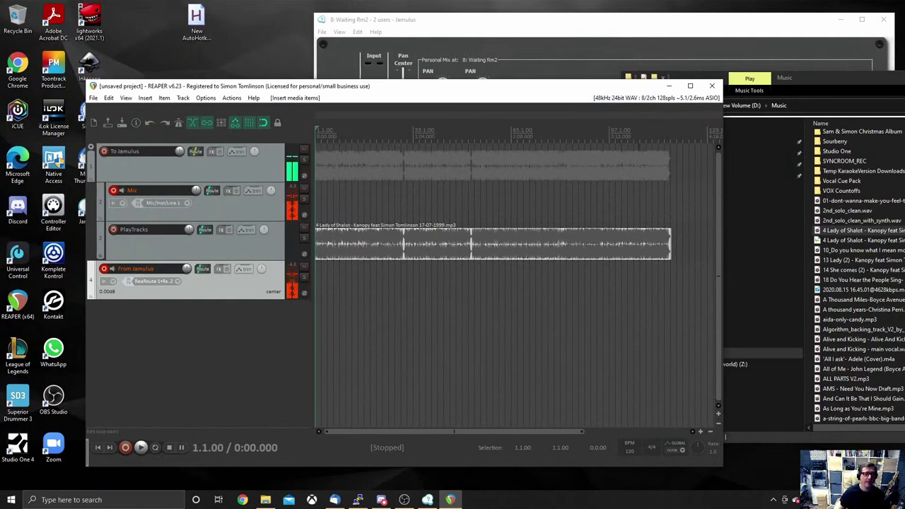
pyautogui.press('space')
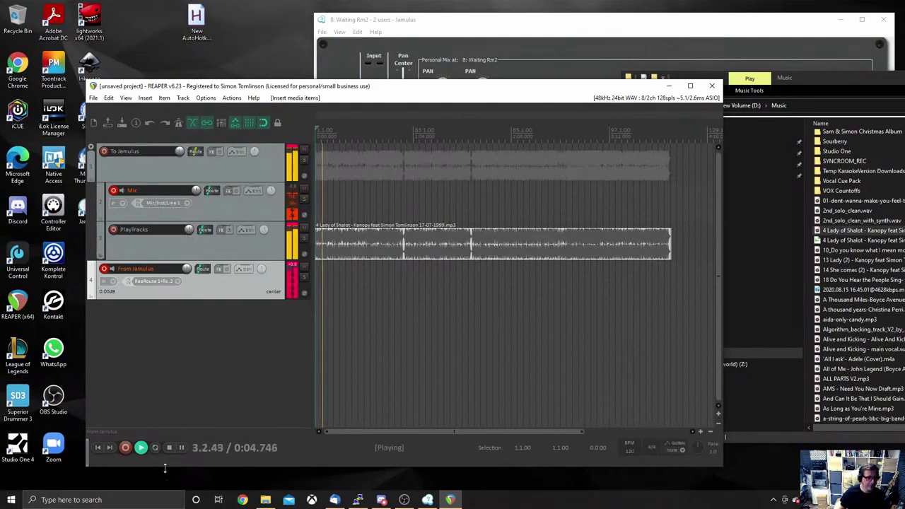
pyautogui.press('space')
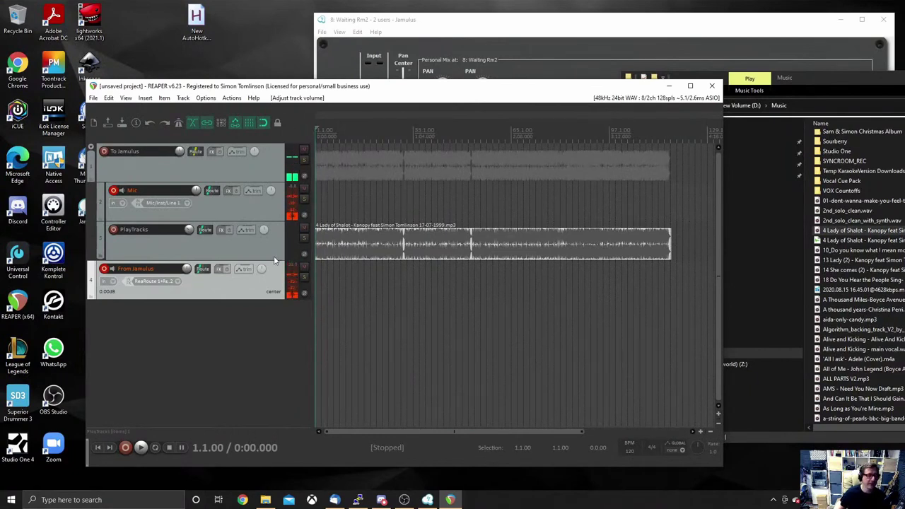
pyautogui.click(140, 448)
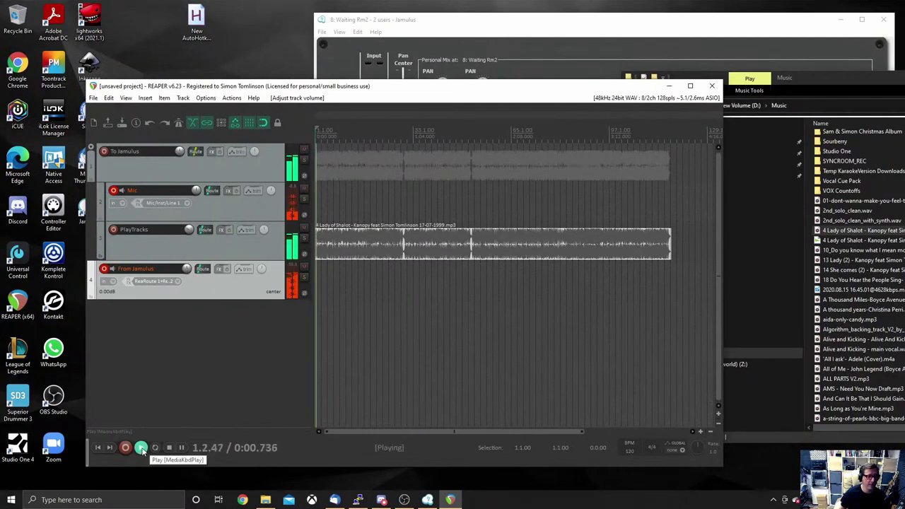
pyautogui.moveTo(189, 230)
pyautogui.mouseDown()
pyautogui.moveTo(188, 247)
pyautogui.moveTo(188, 228)
pyautogui.mouseUp()
pyautogui.press('space')
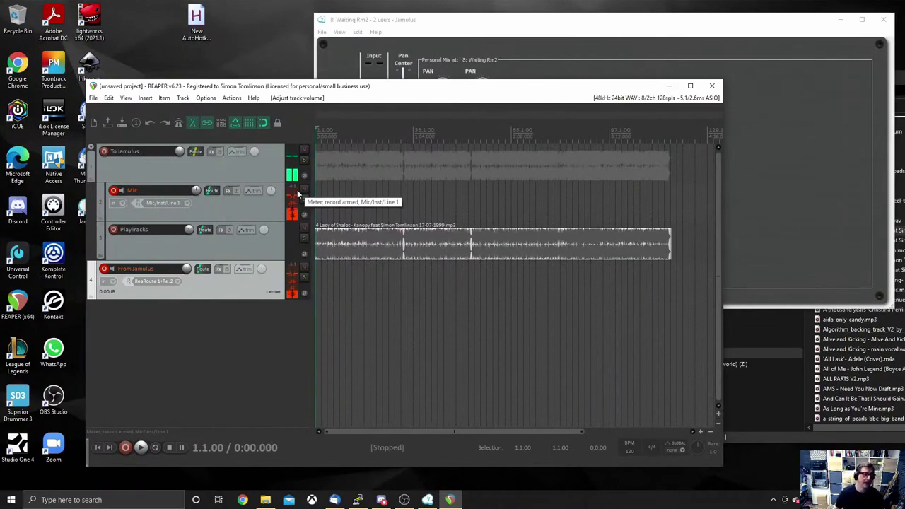
pyautogui.click(677, 27)
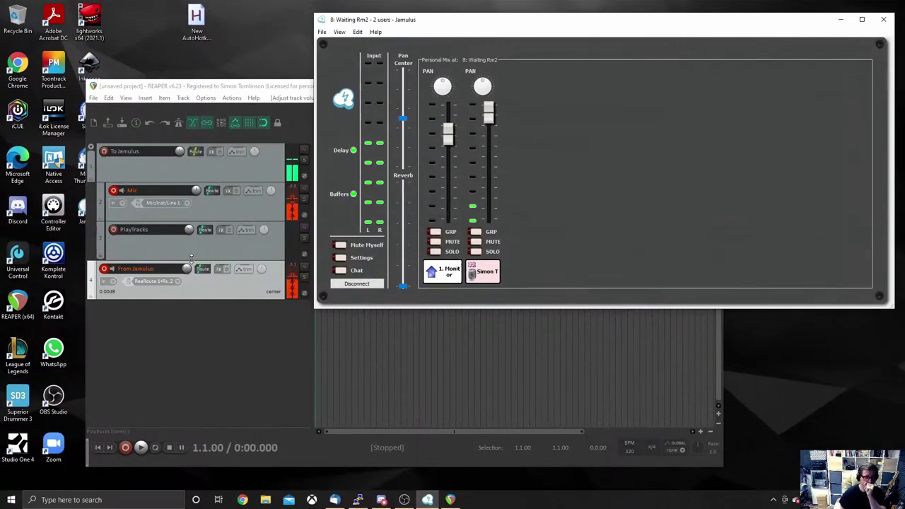
pyautogui.click(237, 251)
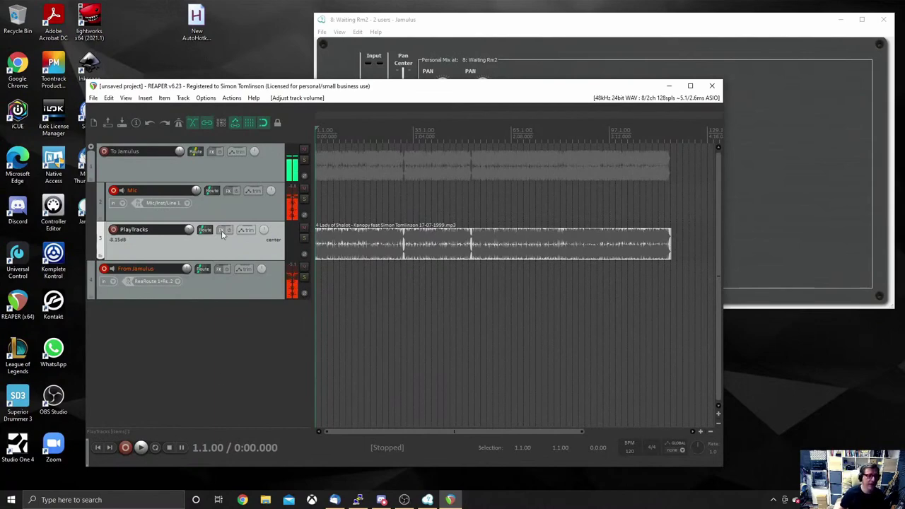
# Insert a record-armed track named Piano below Mic with stereo input Mic/Line 5 / Mic/Line 6.
pyautogui.click(229, 211)
pyautogui.rightClick(238, 212)
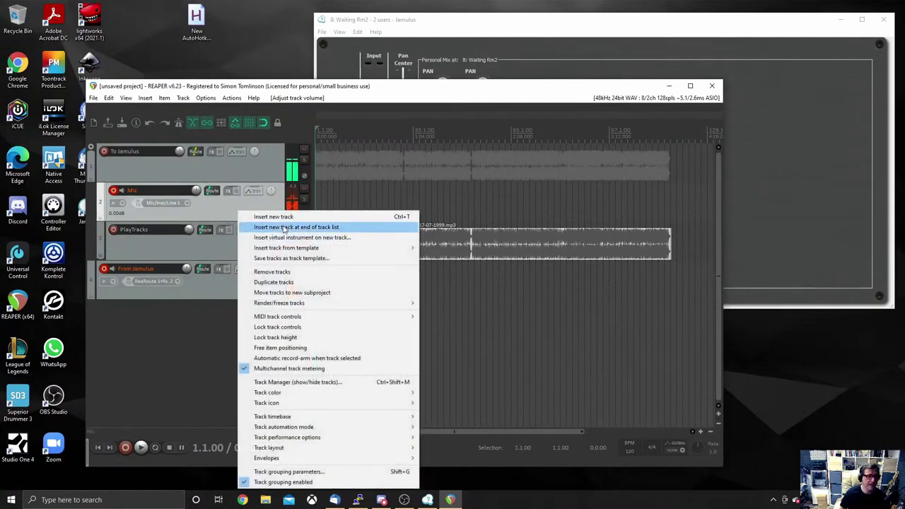
pyautogui.click(272, 216)
pyautogui.click(113, 230)
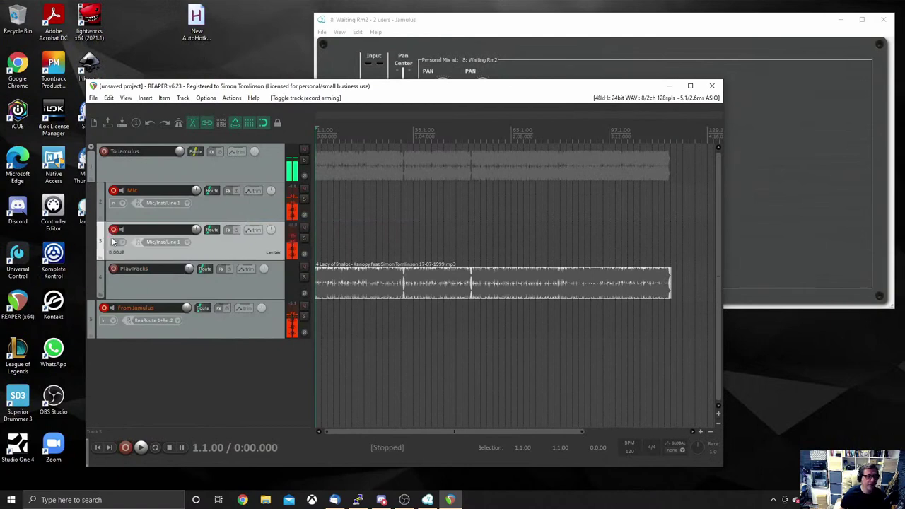
pyautogui.click(175, 246)
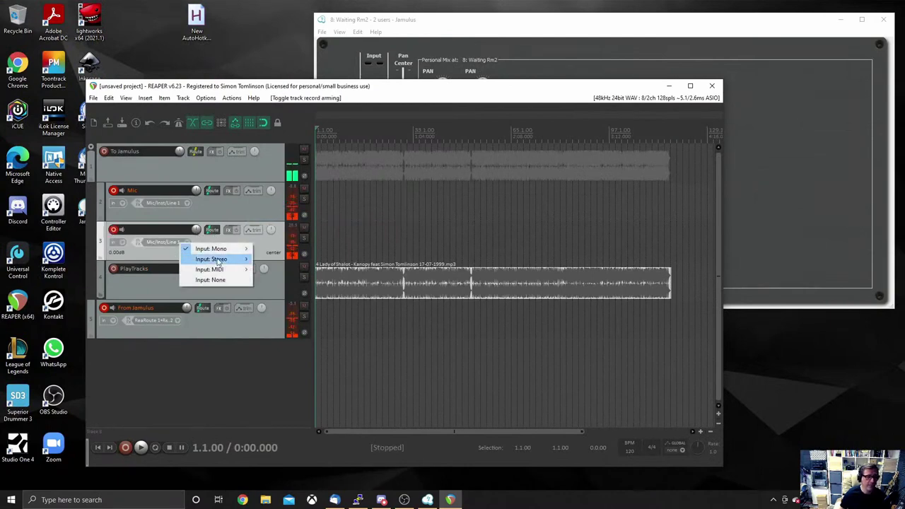
pyautogui.moveTo(219, 259)
pyautogui.click(322, 303)
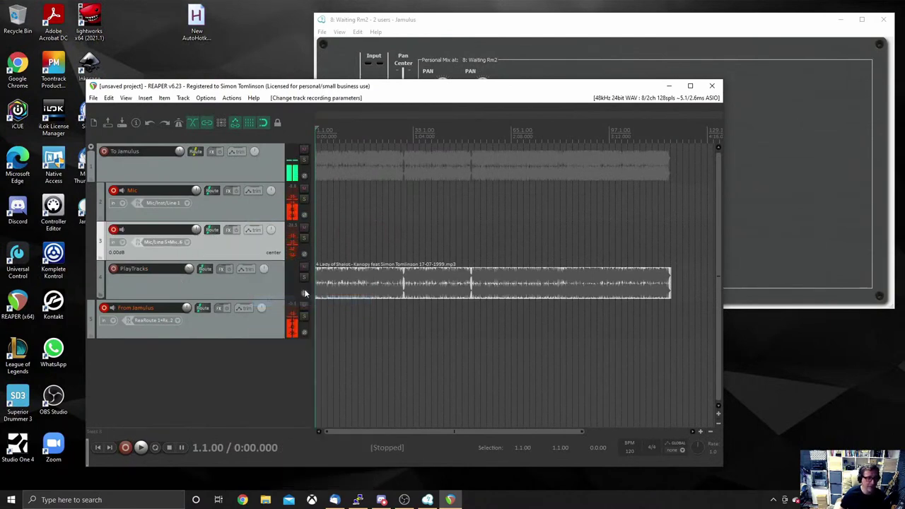
pyautogui.doubleClick(170, 230)
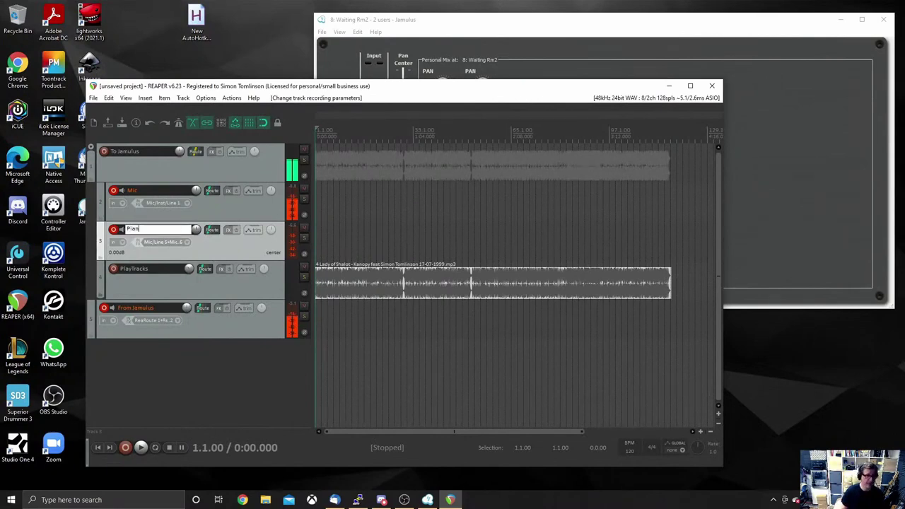
pyautogui.write('Piano')
pyautogui.press('Return')
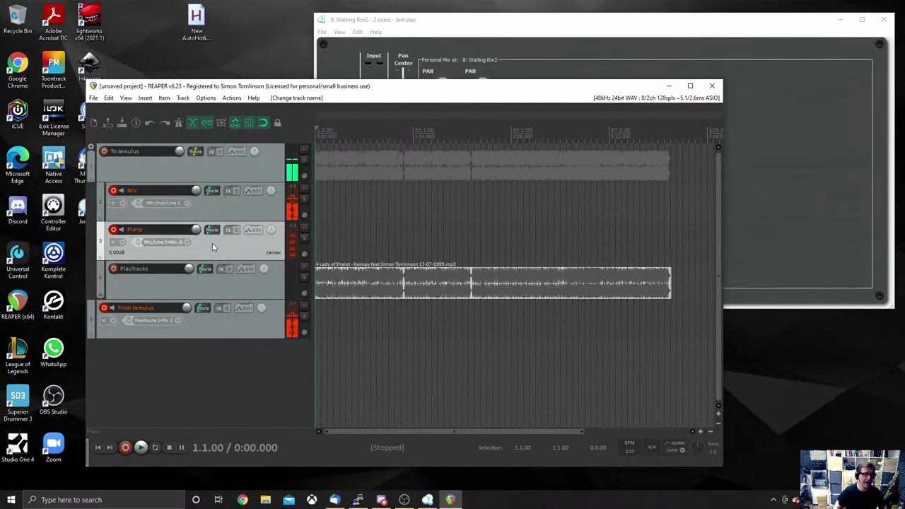
# Select PlayTracks and shrink the Jamulus window so REAPER shows behind it.
pyautogui.click(230, 292)
pyautogui.hotkey('alt', 'Tab')
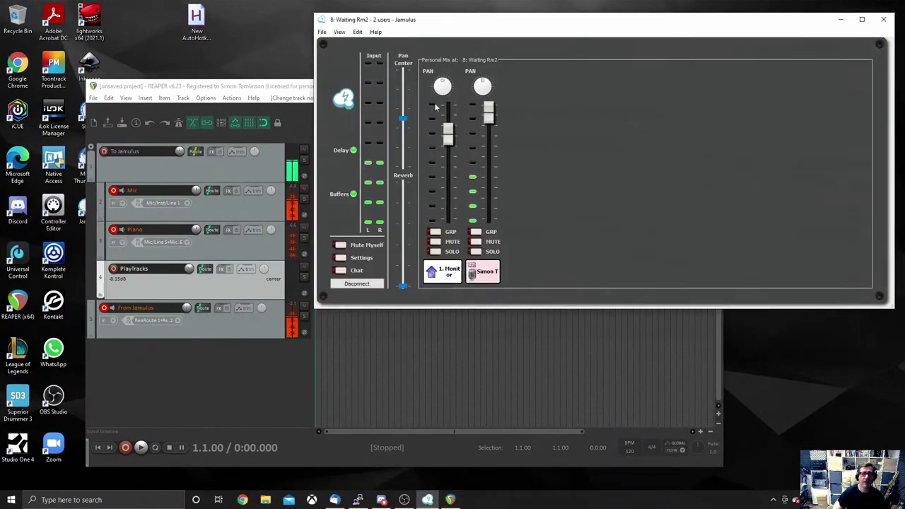
pyautogui.moveTo(315, 307); pyautogui.dragTo(519, 293)
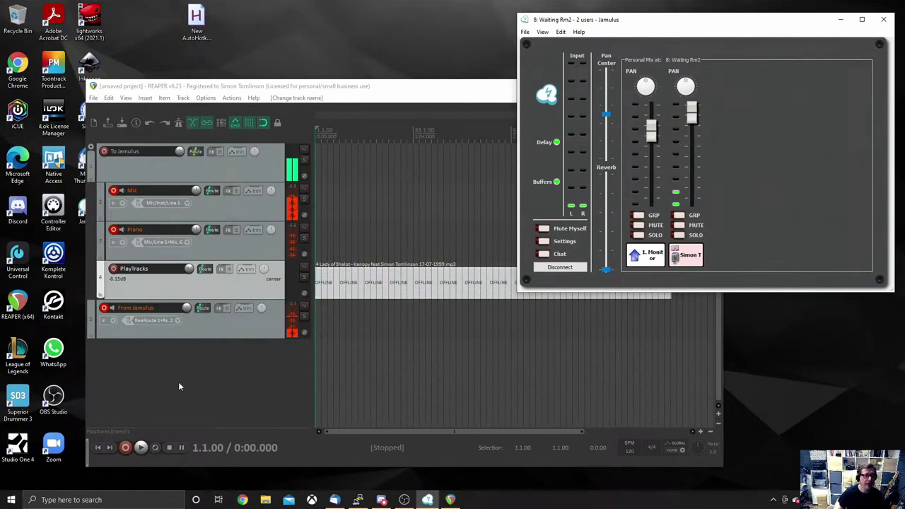
# Create a 'To Jamulus 2' folder track above From Jamulus and move Piano into it.
pyautogui.click(206, 181)
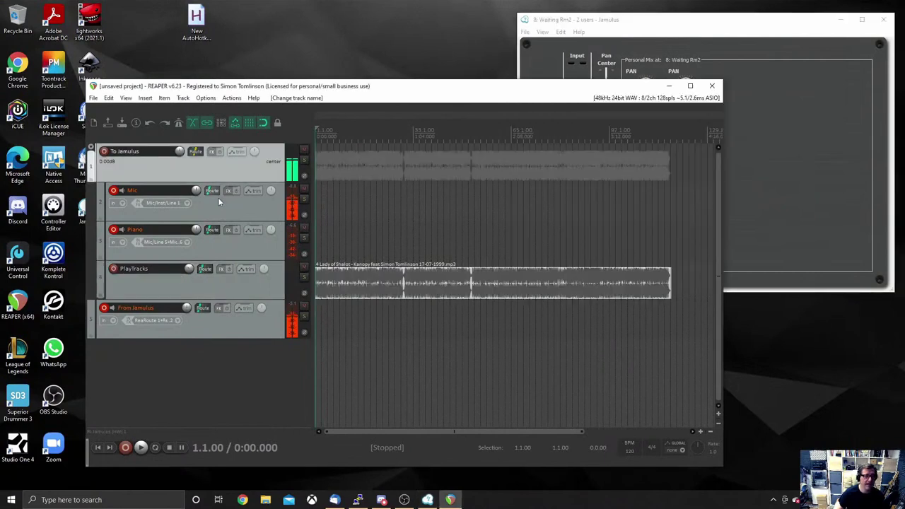
pyautogui.rightClick(222, 396)
pyautogui.click(237, 400)
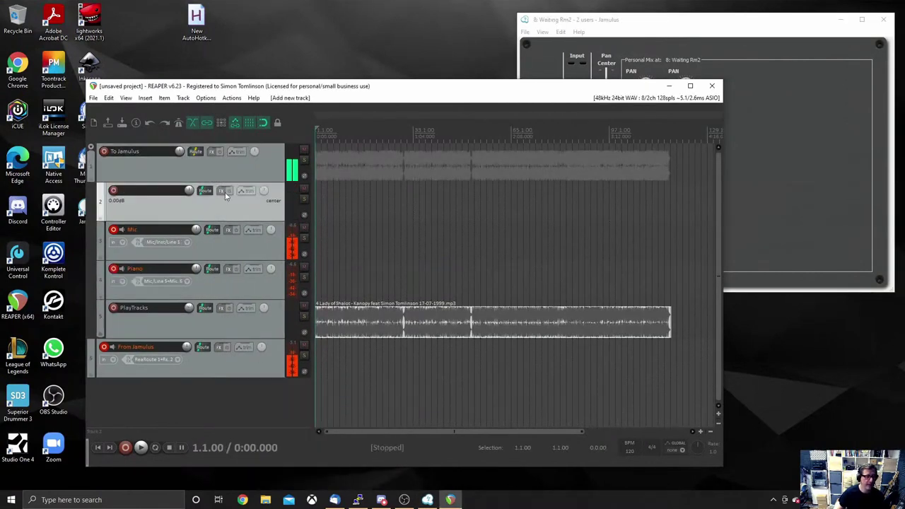
pyautogui.moveTo(226, 198); pyautogui.dragTo(163, 333)
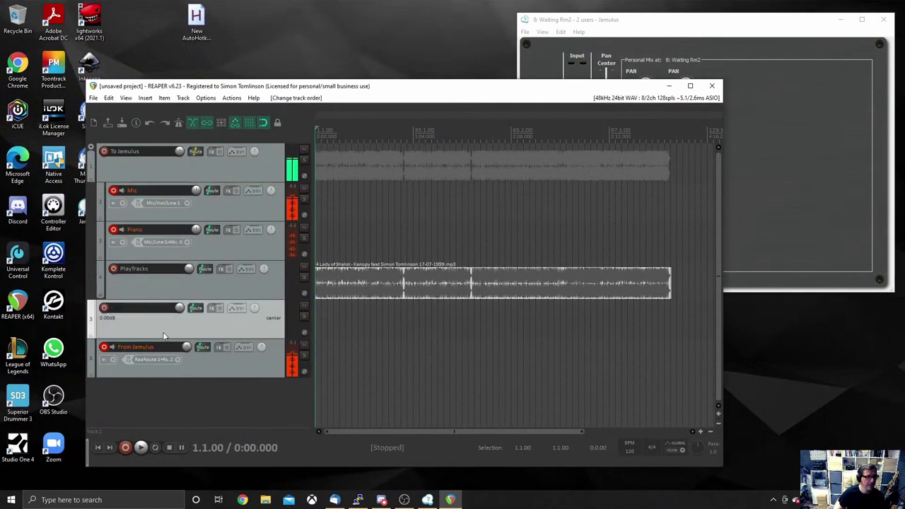
pyautogui.doubleClick(138, 307)
pyautogui.write('To')
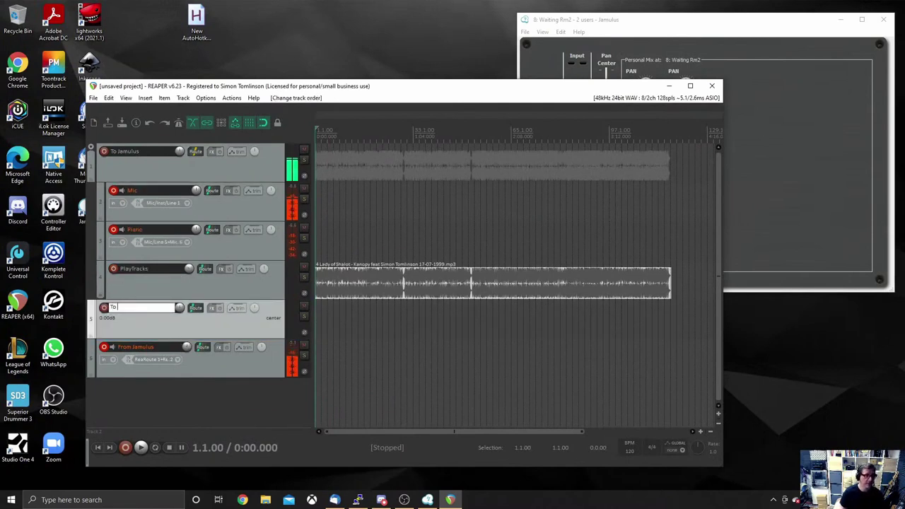
pyautogui.write(' Jamulus 2')
pyautogui.press('Return')
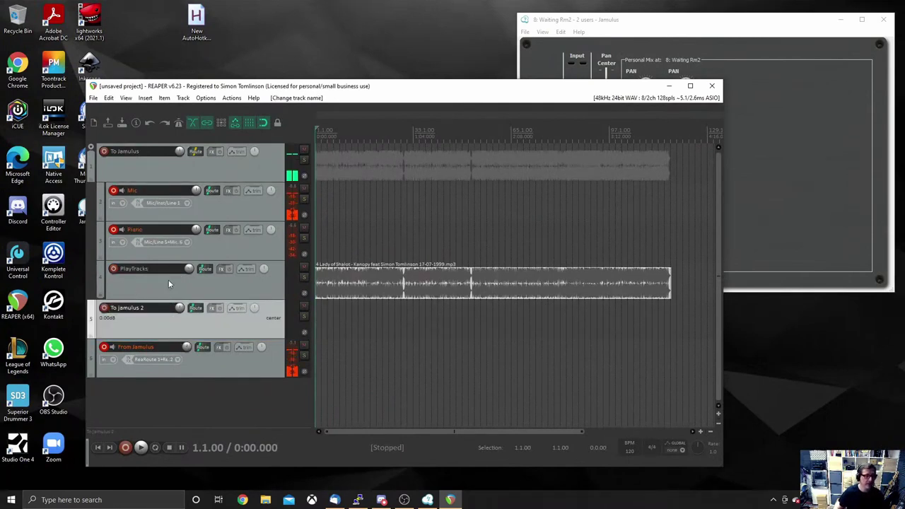
pyautogui.moveTo(256, 241); pyautogui.dragTo(240, 320)
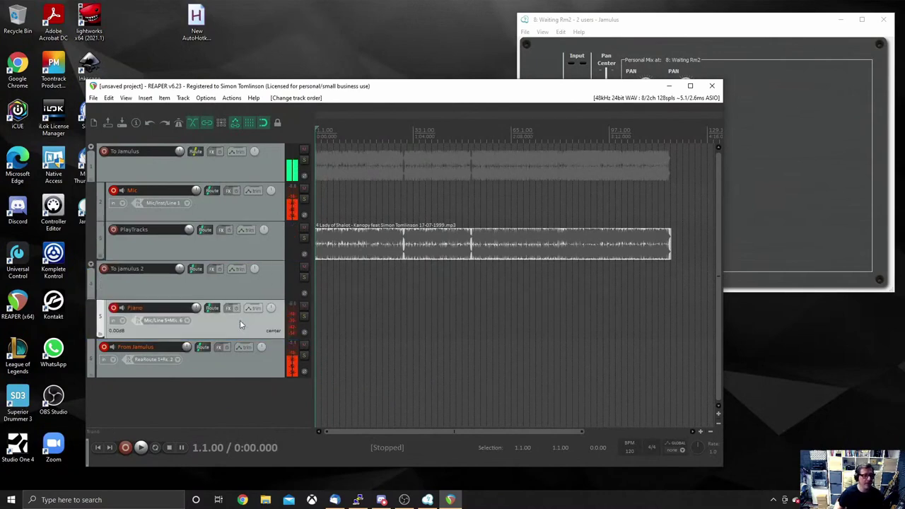
# Turn off To Jamulus 2's master send and route it to hardware output ReaRoute 3/4.
pyautogui.click(171, 296)
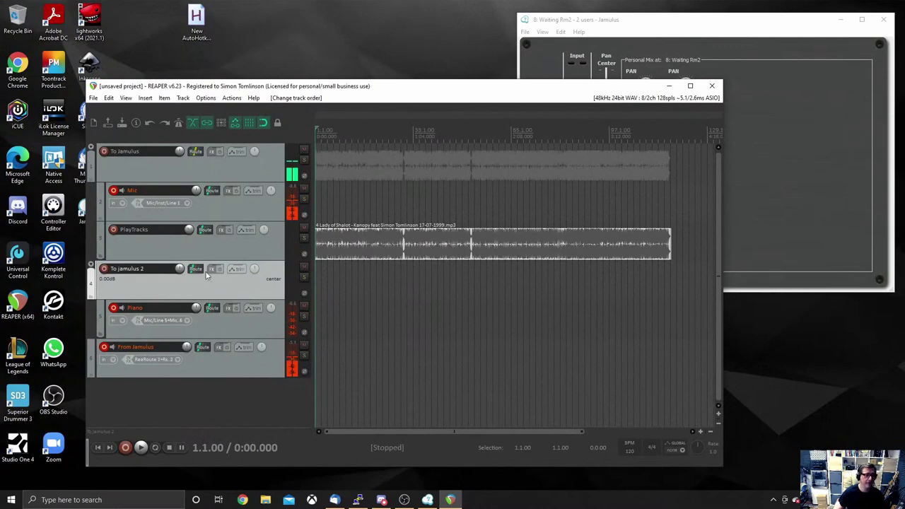
pyautogui.click(196, 270)
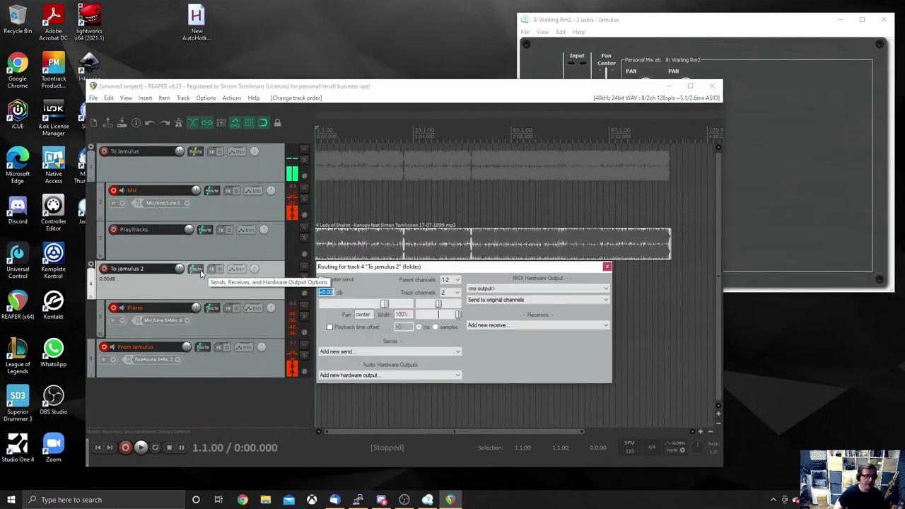
pyautogui.click(322, 280)
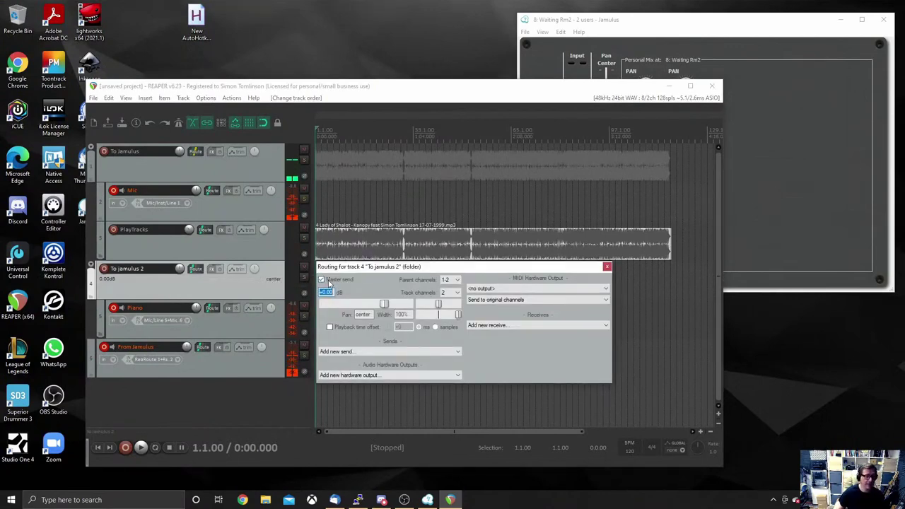
pyautogui.click(367, 377)
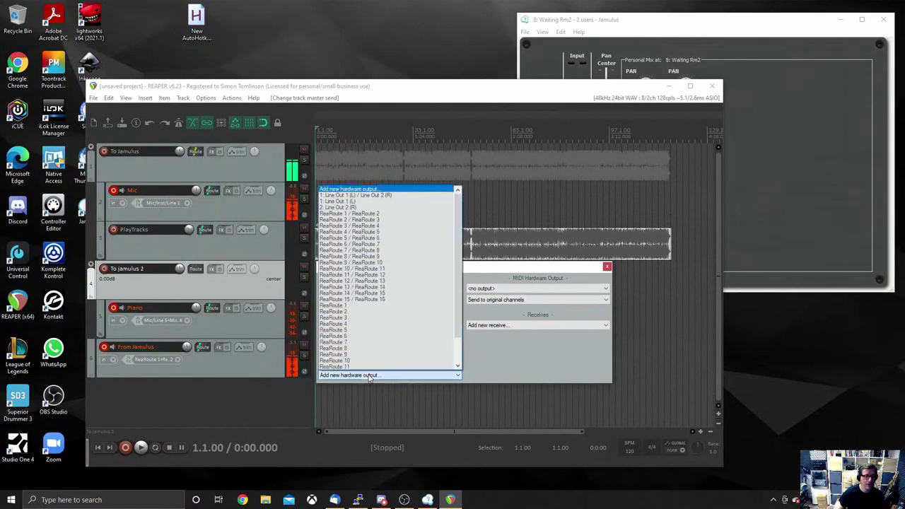
pyautogui.click(372, 226)
# Launch a second Jamulus client from the desktop and arrange it beside the first.
pyautogui.moveTo(362, 86); pyautogui.dragTo(572, 110)
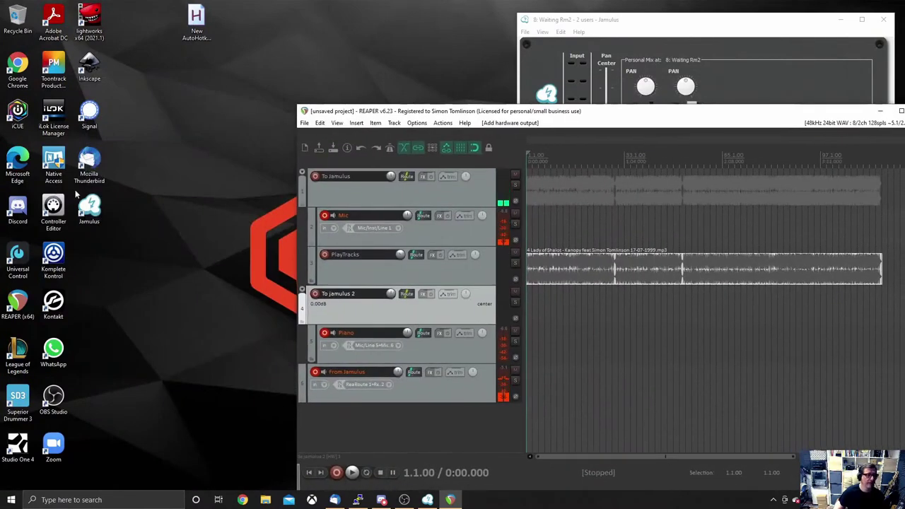
pyautogui.doubleClick(88, 206)
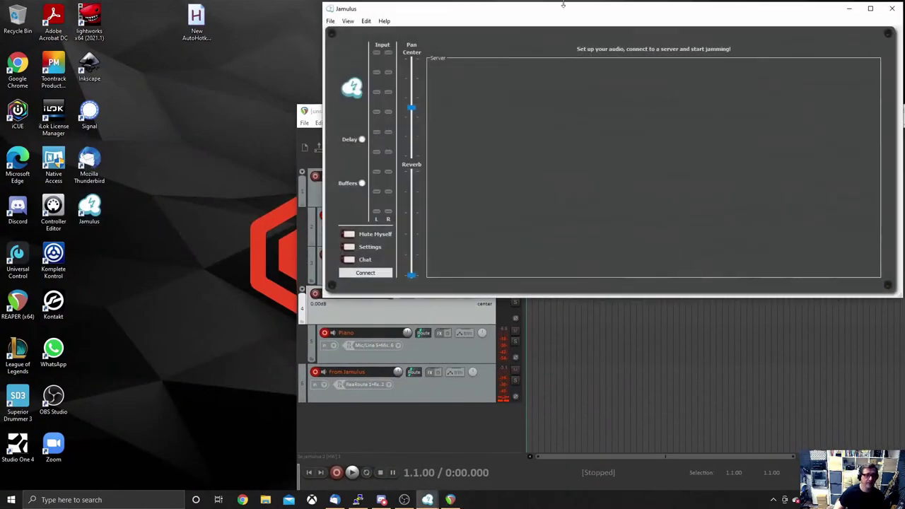
pyautogui.moveTo(564, 5); pyautogui.dragTo(340, 35)
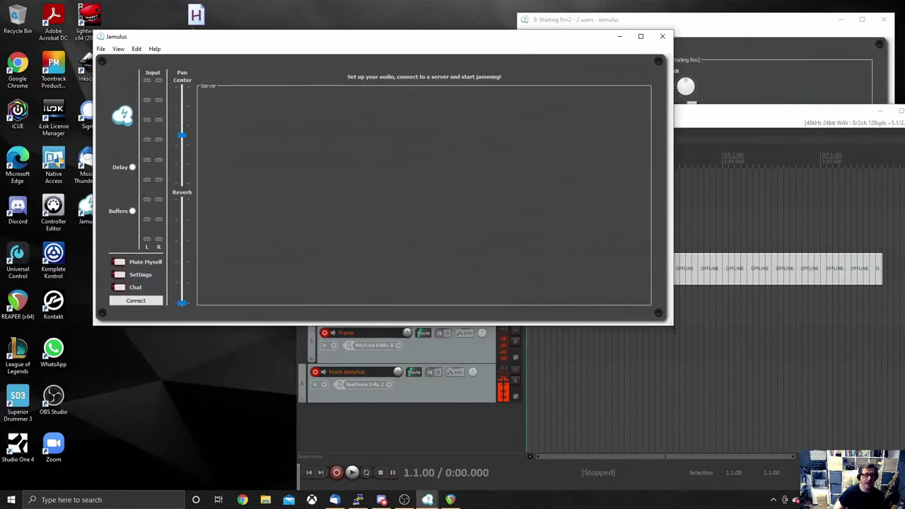
pyautogui.moveTo(668, 327); pyautogui.dragTo(467, 271)
pyautogui.click(632, 34)
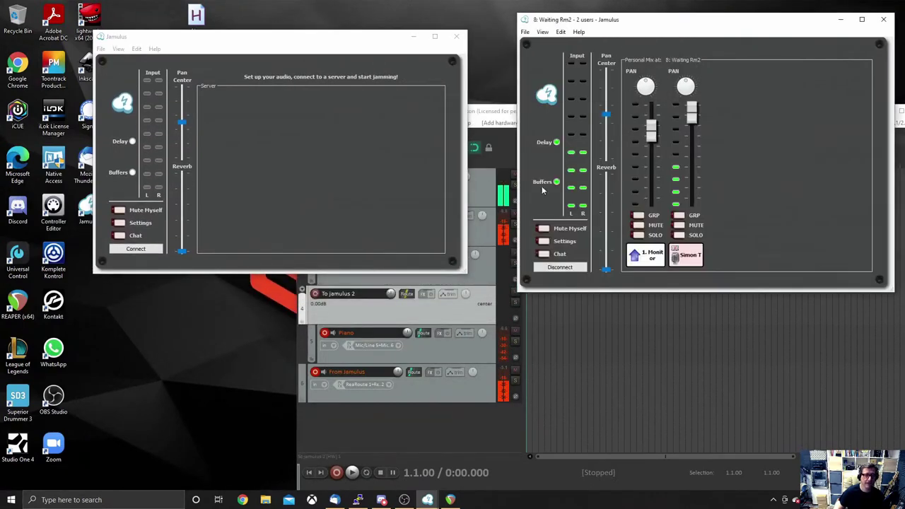
pyautogui.click(295, 184)
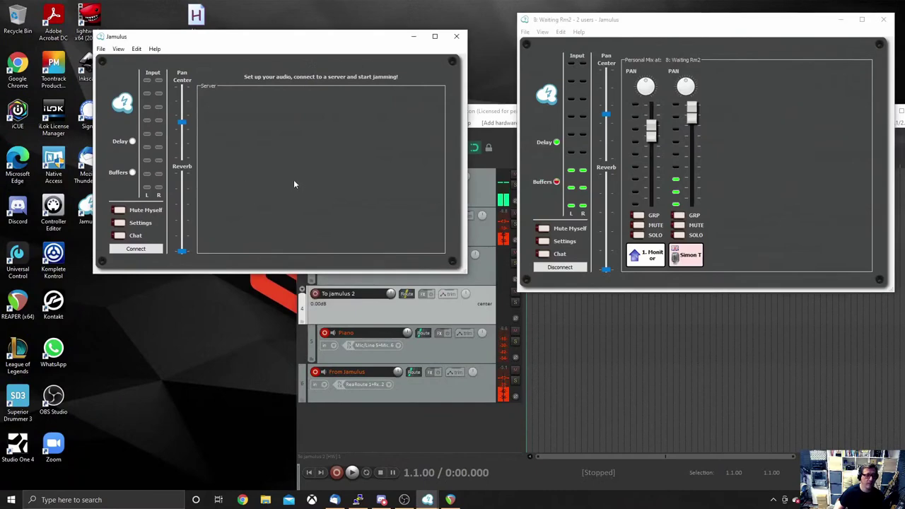
# Set the new client's inputs to CLIENT 3/4 and outputs to REAPER 3/4 in Settings.
pyautogui.click(119, 223)
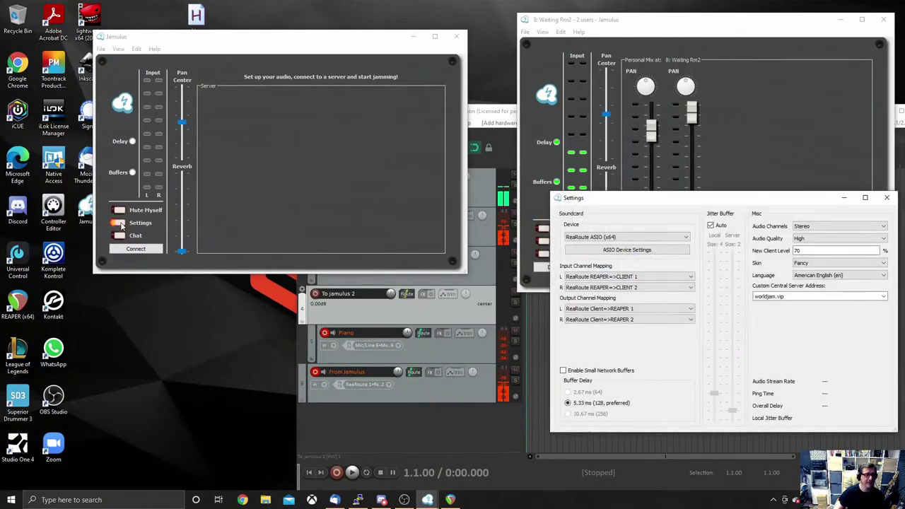
pyautogui.moveTo(694, 194); pyautogui.dragTo(381, 144)
pyautogui.click(678, 224)
pyautogui.click(661, 247)
pyautogui.click(660, 236)
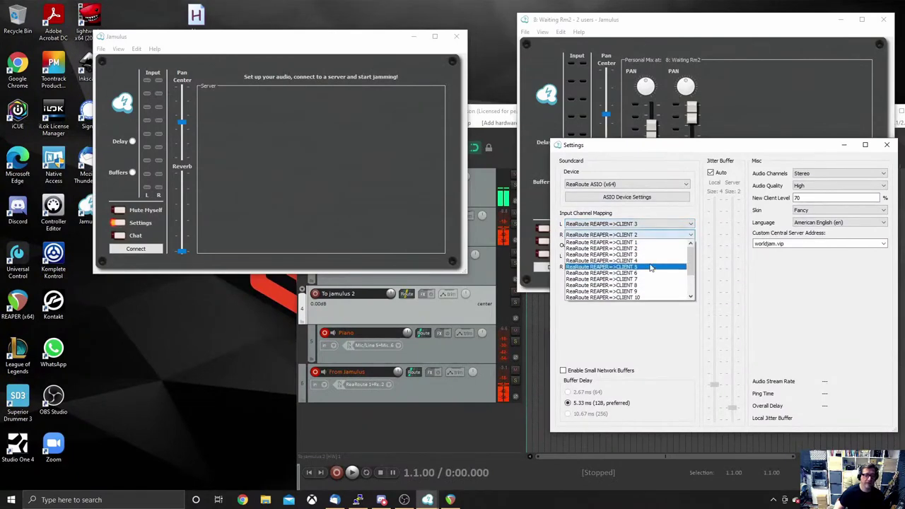
pyautogui.click(658, 254)
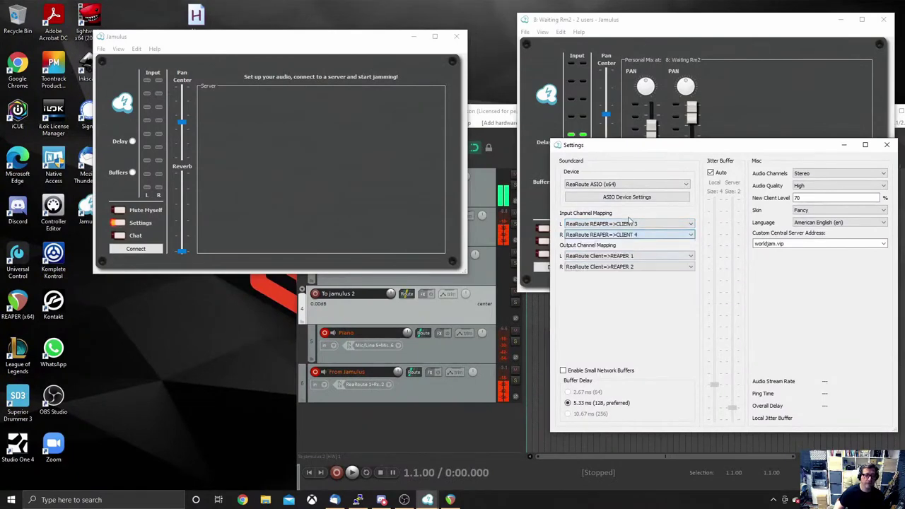
pyautogui.click(638, 260)
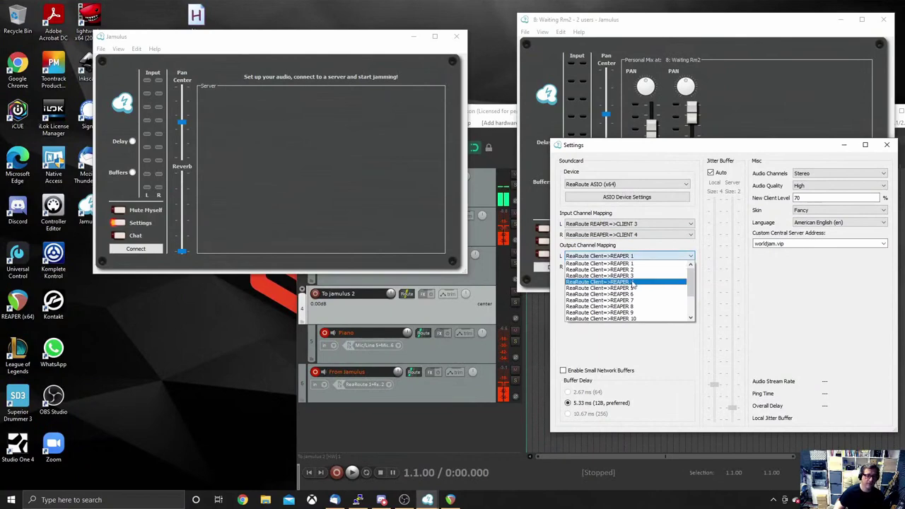
pyautogui.click(635, 276)
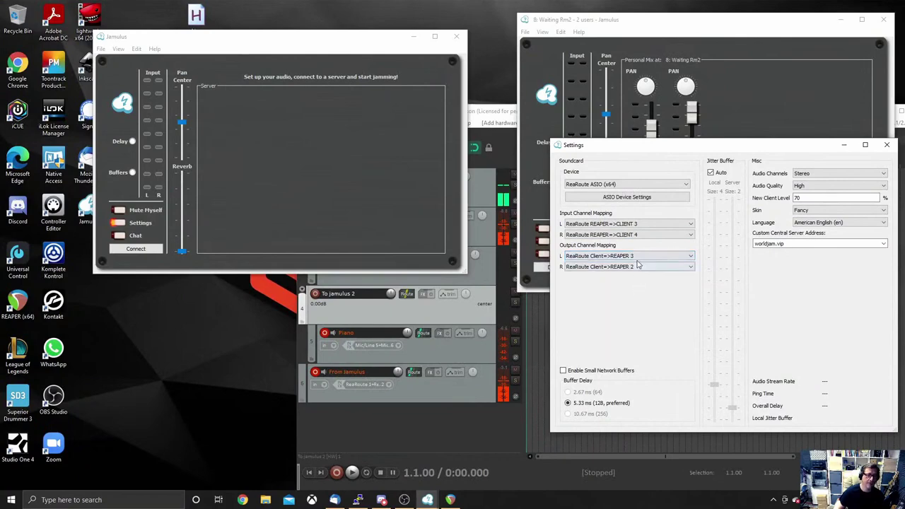
pyautogui.click(637, 266)
pyautogui.click(638, 293)
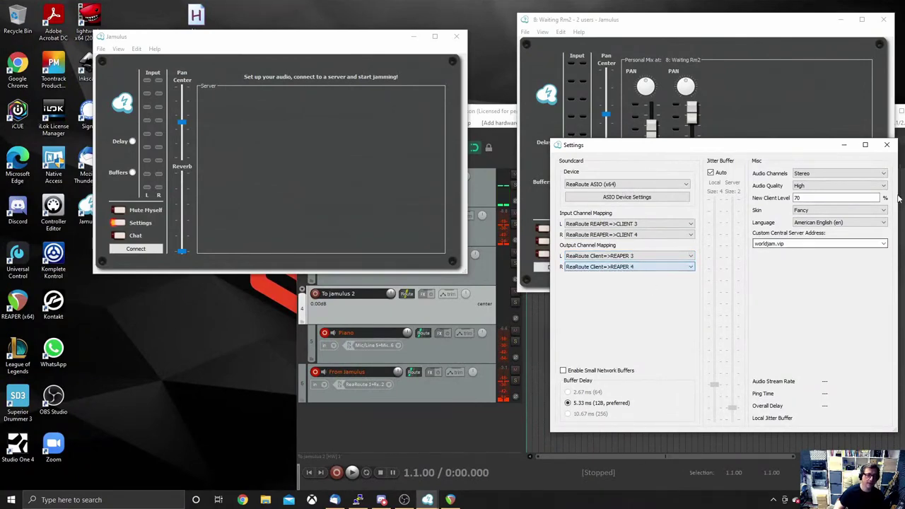
pyautogui.click(886, 145)
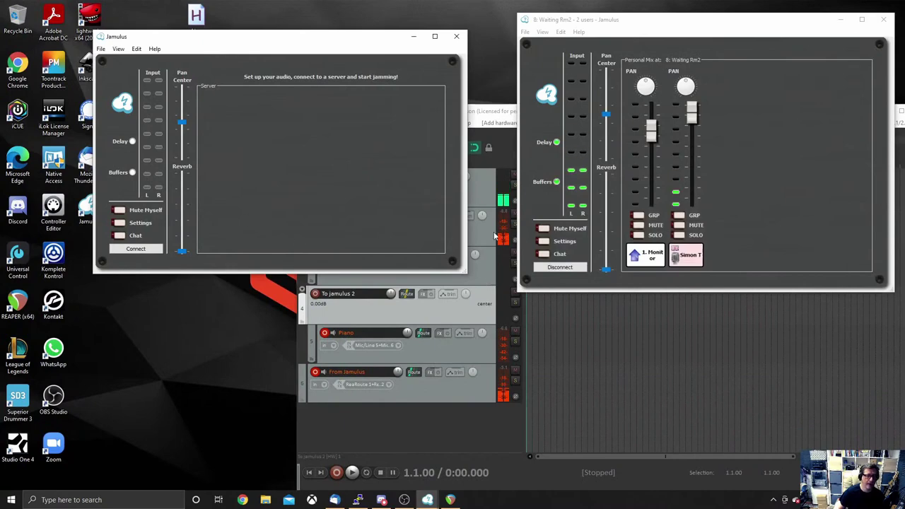
# Join the second client to Waiting Rm2, dismiss its chat, then reposition and enlarge its window.
pyautogui.click(135, 248)
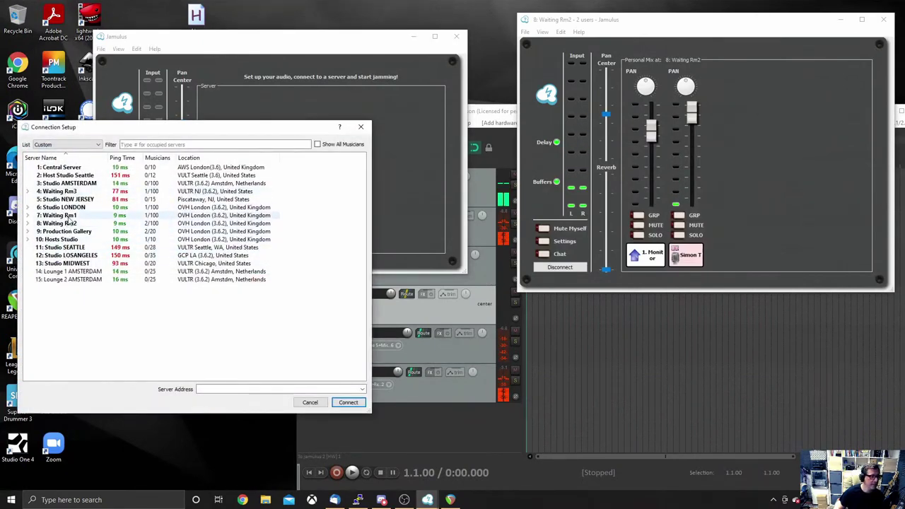
pyautogui.doubleClick(116, 222)
pyautogui.click(621, 93)
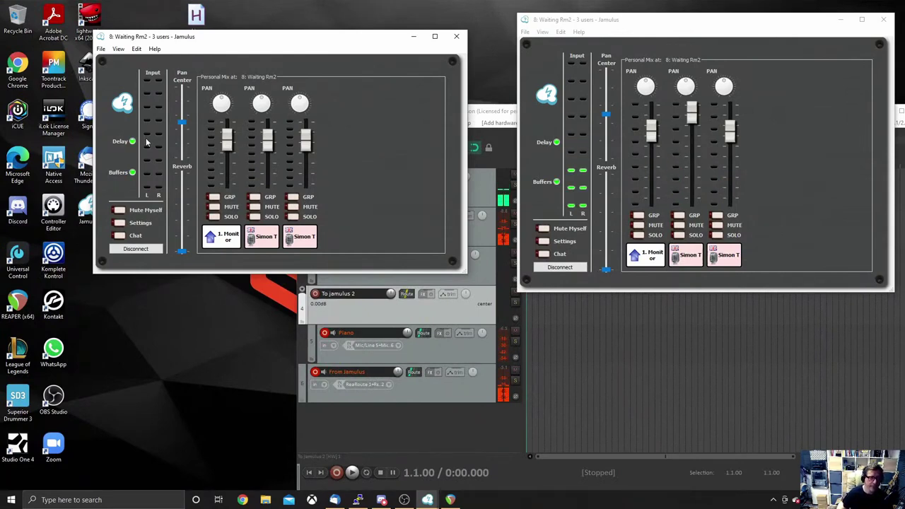
pyautogui.moveTo(339, 43); pyautogui.dragTo(375, 32)
pyautogui.moveTo(501, 265); pyautogui.dragTo(509, 289)
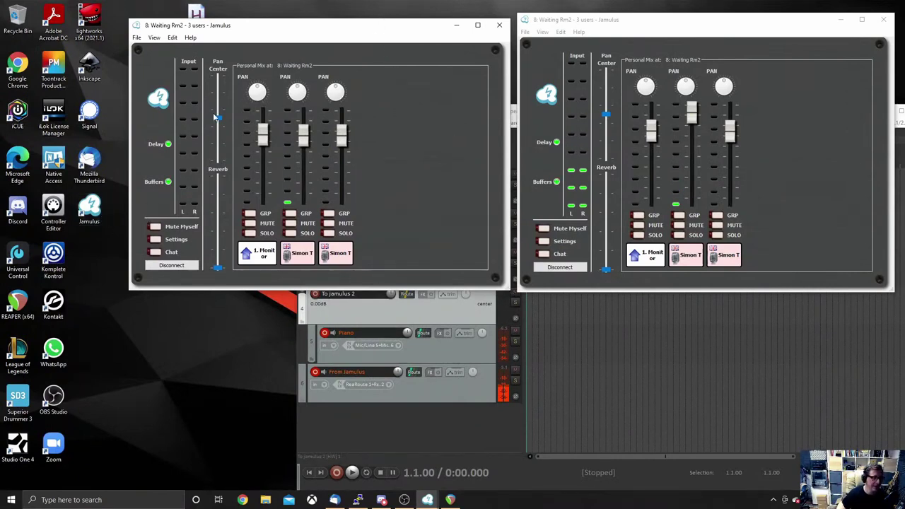
# Duplicate the Jamulus desktop shortcut and rename the copy 'Jamulus Instruments'.
pyautogui.click(101, 224)
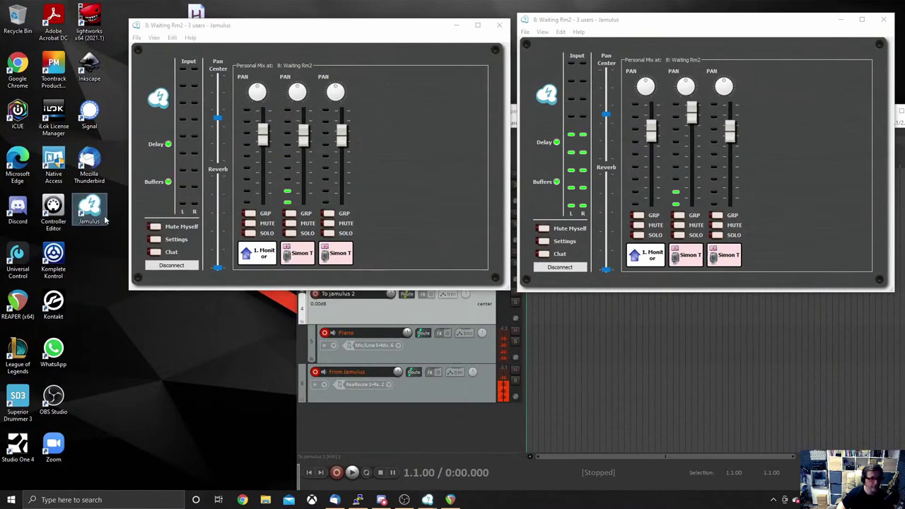
pyautogui.hotkey('ctrl', 'v')
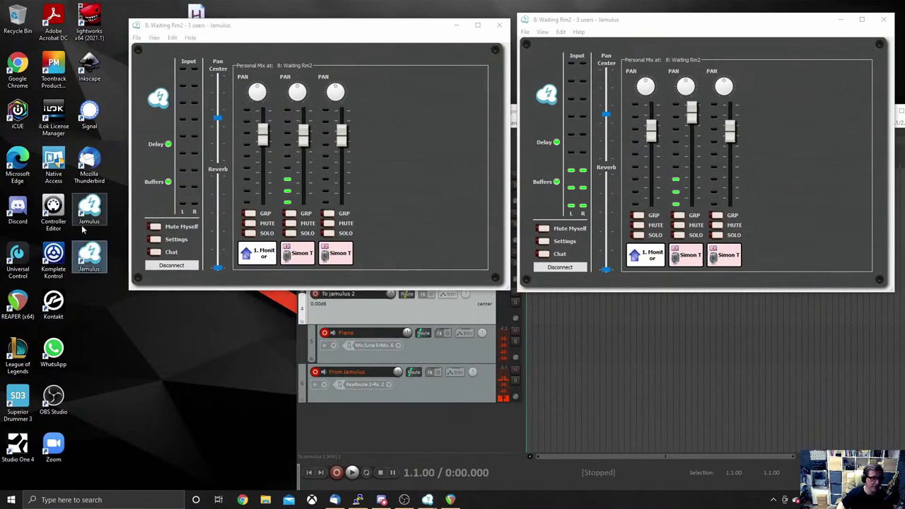
pyautogui.press('F2')
pyautogui.write('Jamulus Instruments')
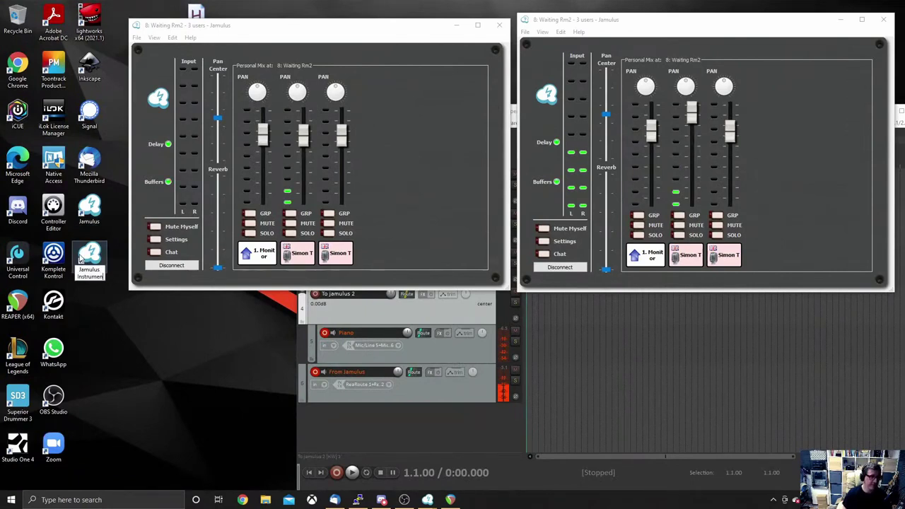
pyautogui.press('Return')
# Bring up the context menu for the Jamulus Instruments shortcut.
pyautogui.rightClick(97, 221)
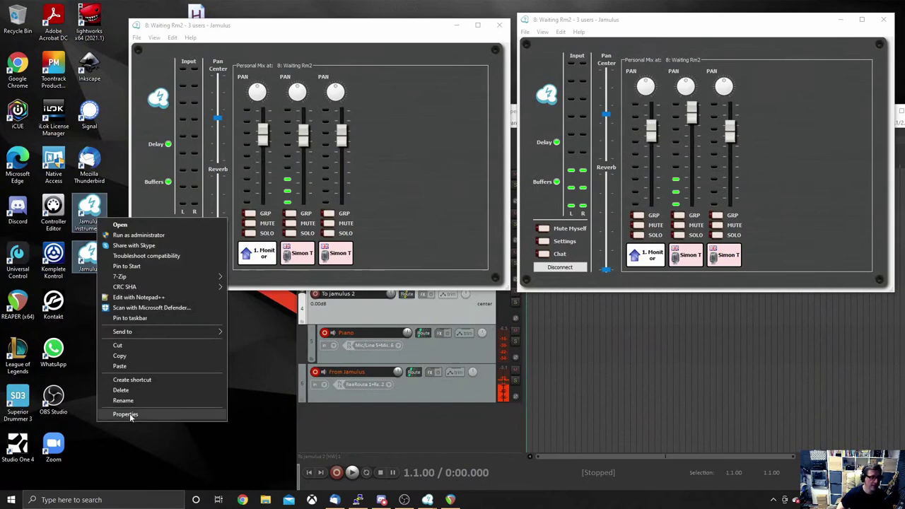
pyautogui.rightClick(100, 212)
pyautogui.press('Escape')
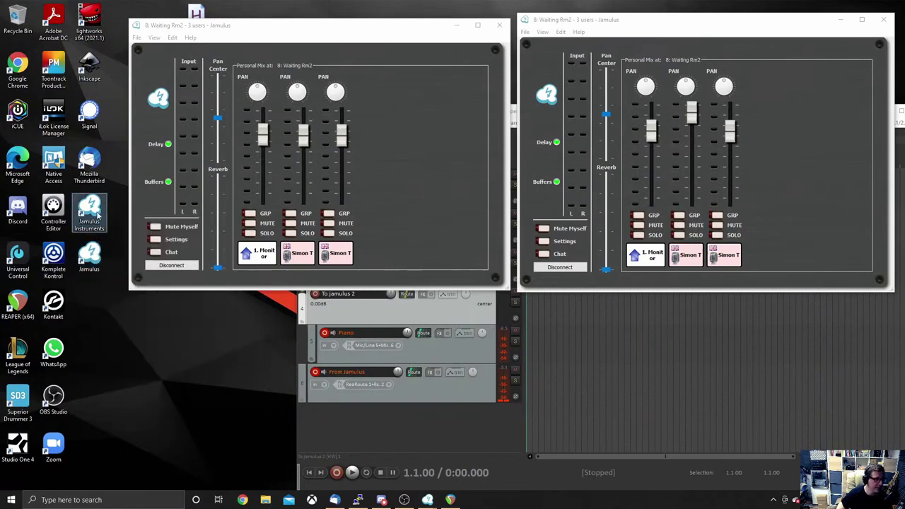
pyautogui.rightClick(94, 218)
# In the Jamulus Instruments Properties, append --inifile "" to the end of the Target.
pyautogui.click(121, 448)
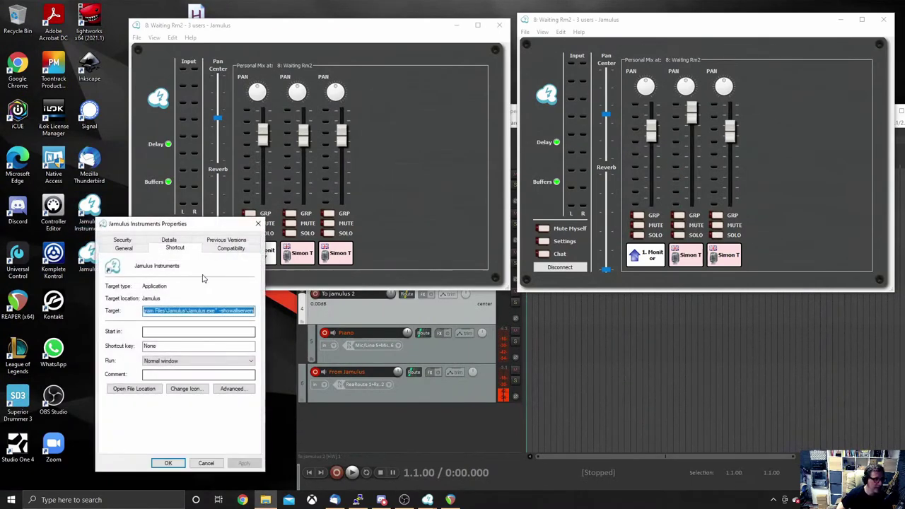
pyautogui.click(214, 313)
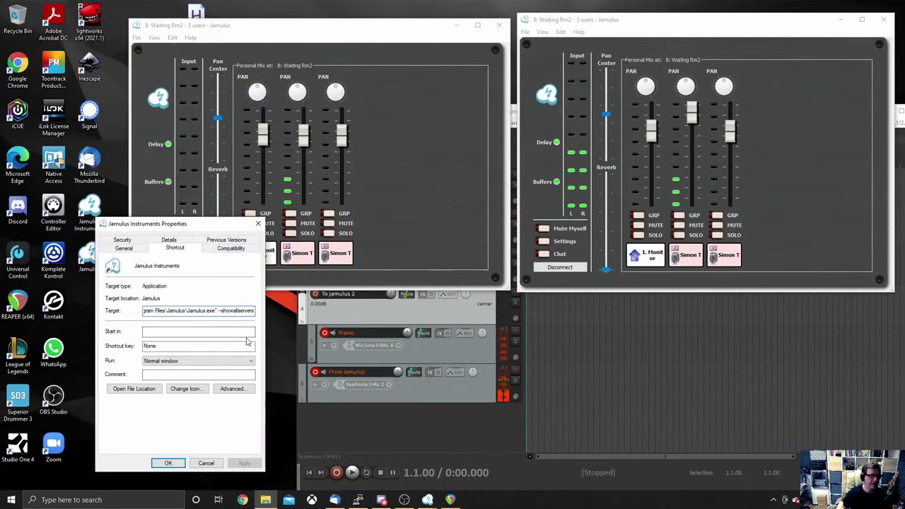
pyautogui.press('Home')
pyautogui.press('End')
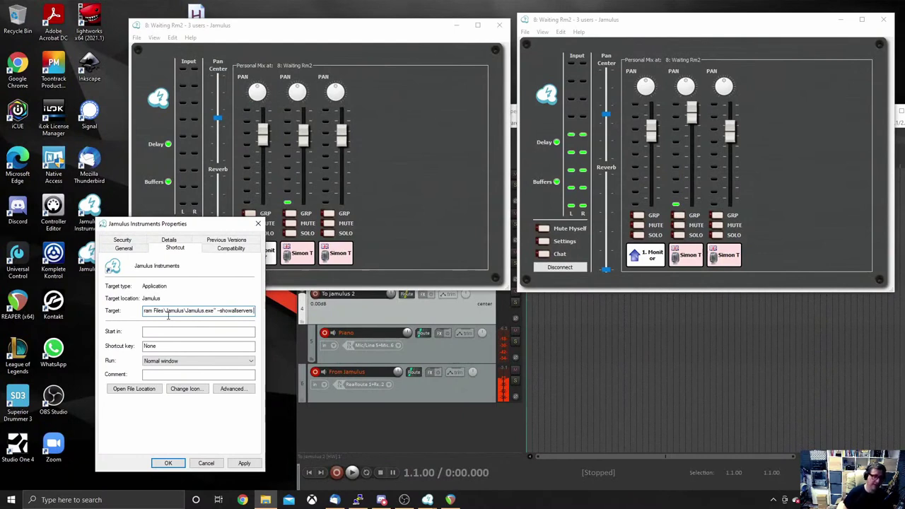
pyautogui.write('-')
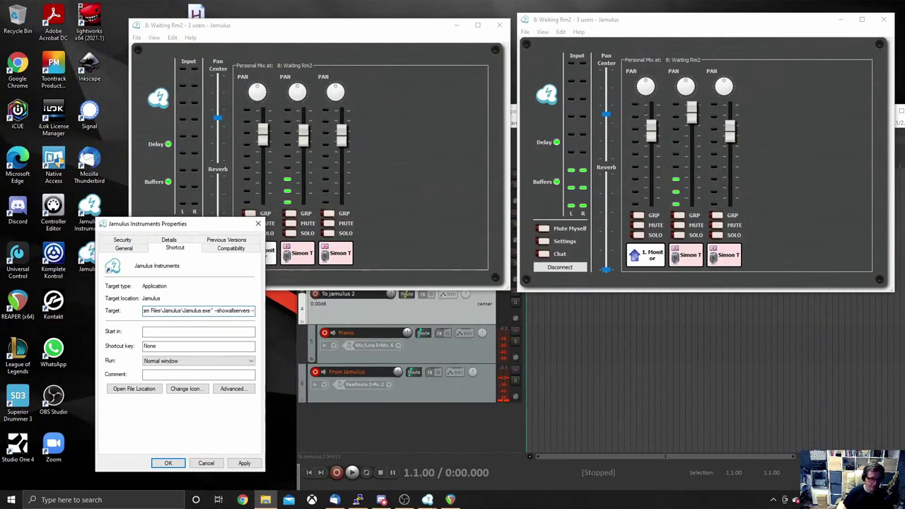
pyautogui.write('-inifile')
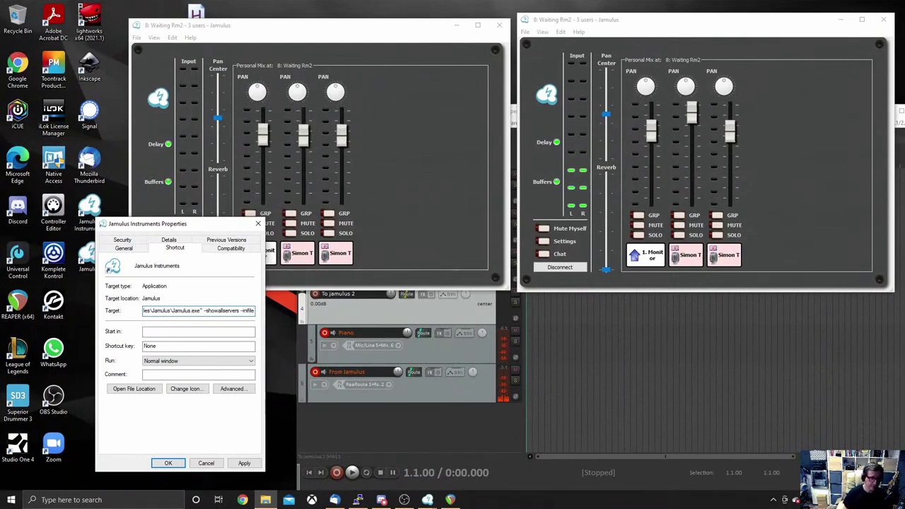
pyautogui.write(' ""')
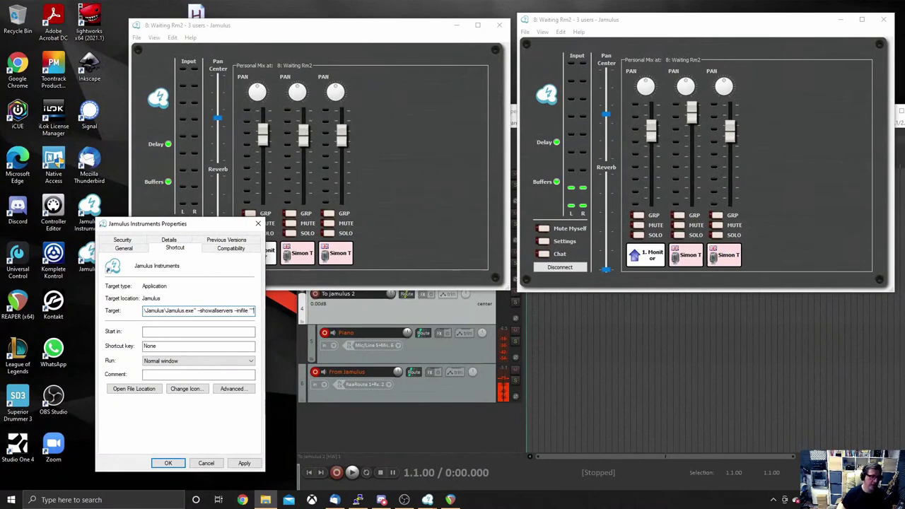
pyautogui.click(338, 403)
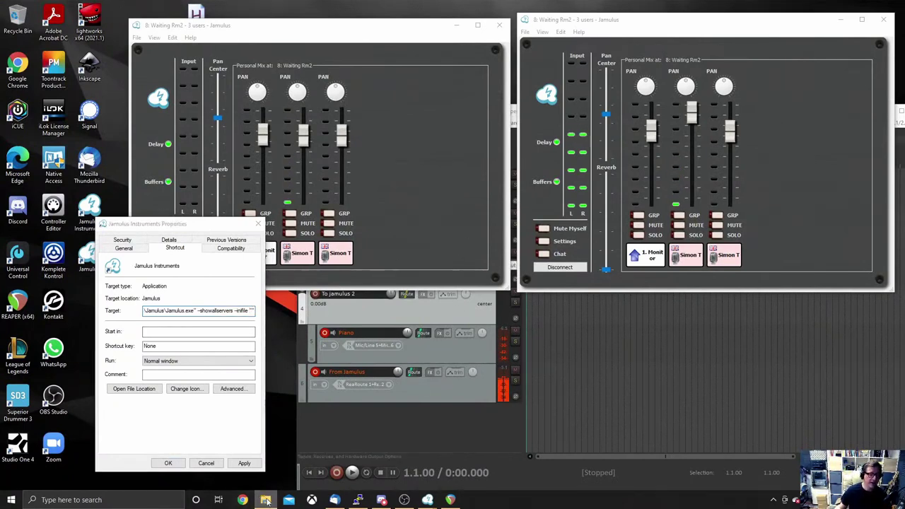
pyautogui.click(265, 501)
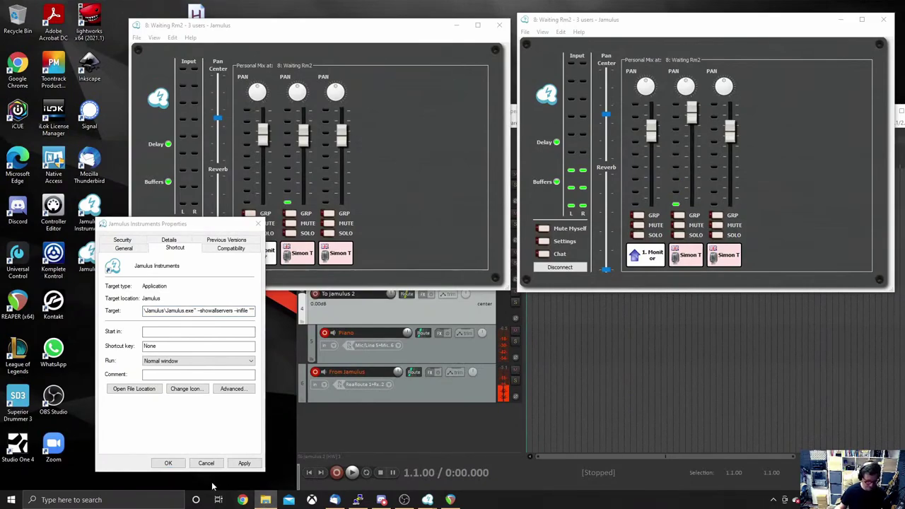
# Browse from Local Disk (C:) through Users to the AppData\Roaming\Jamulus folder.
pyautogui.moveTo(842, 81); pyautogui.dragTo(410, 51)
pyautogui.click(232, 311)
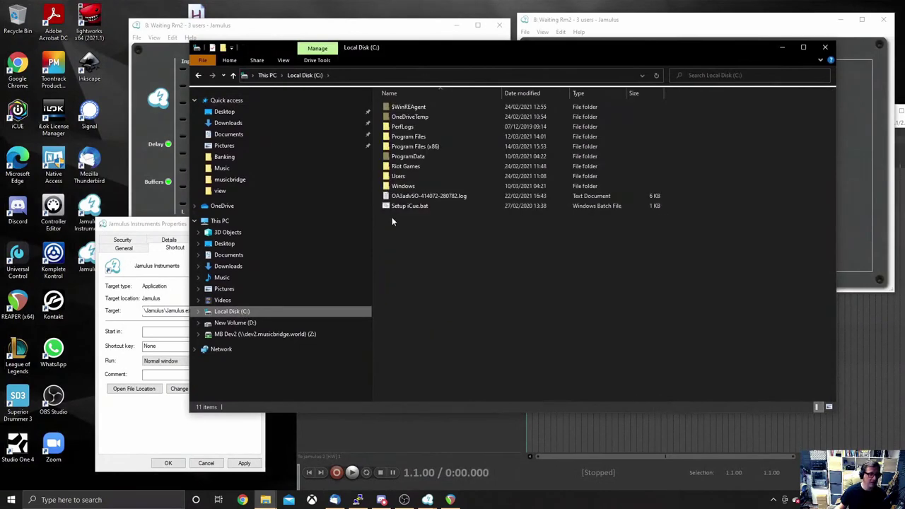
pyautogui.doubleClick(408, 172)
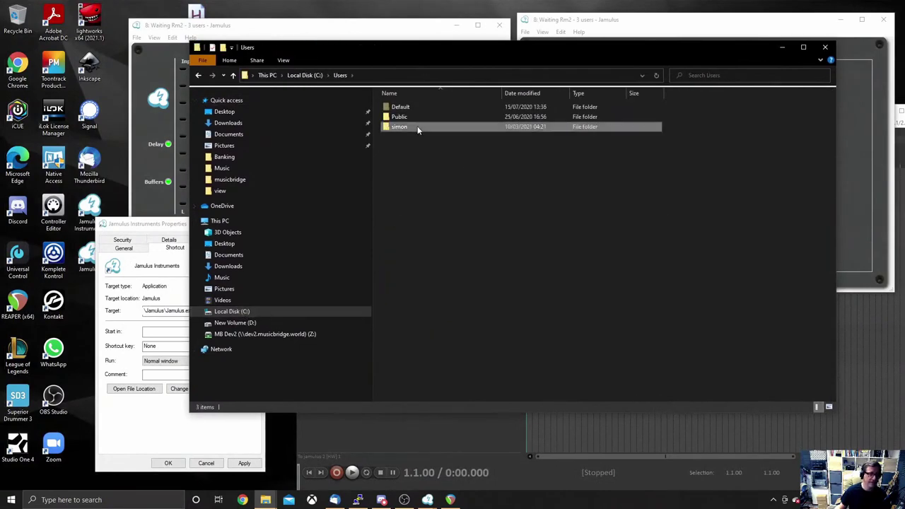
pyautogui.doubleClick(417, 126)
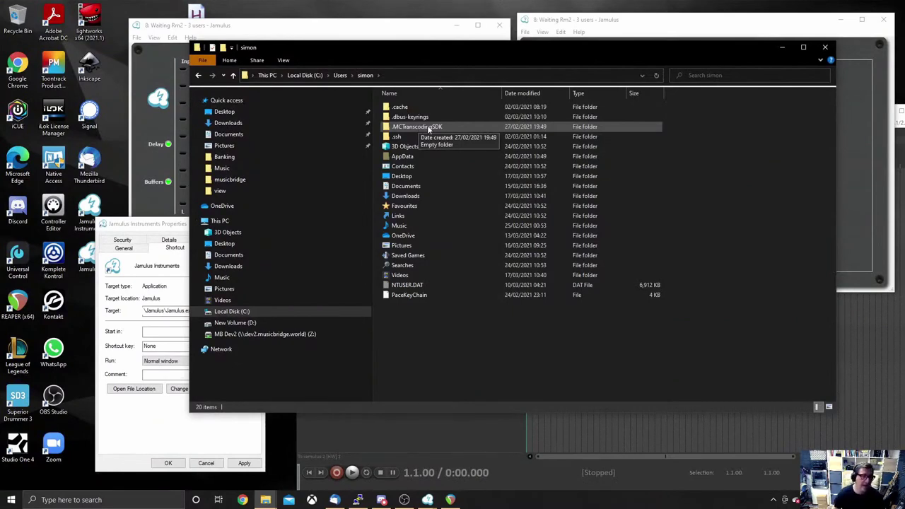
pyautogui.click(283, 60)
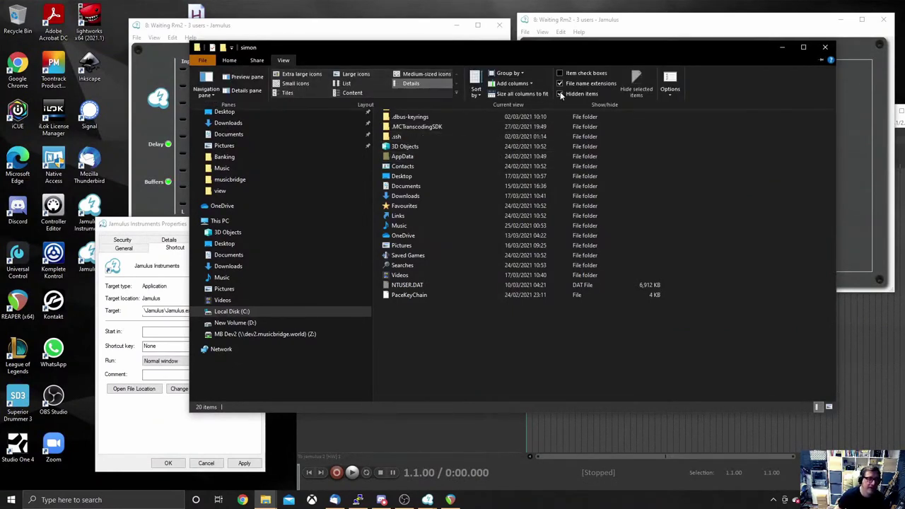
pyautogui.click(414, 159)
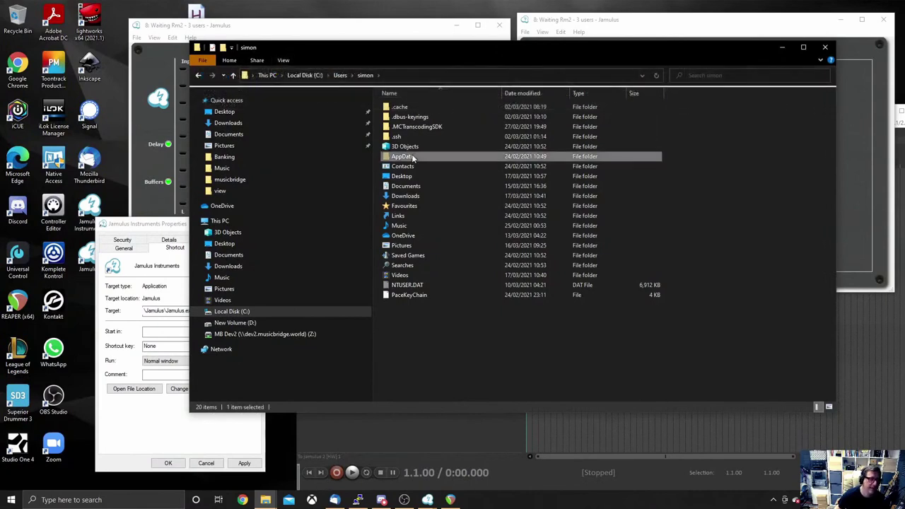
pyautogui.doubleClick(408, 157)
pyautogui.click(407, 128)
pyautogui.doubleClick(407, 128)
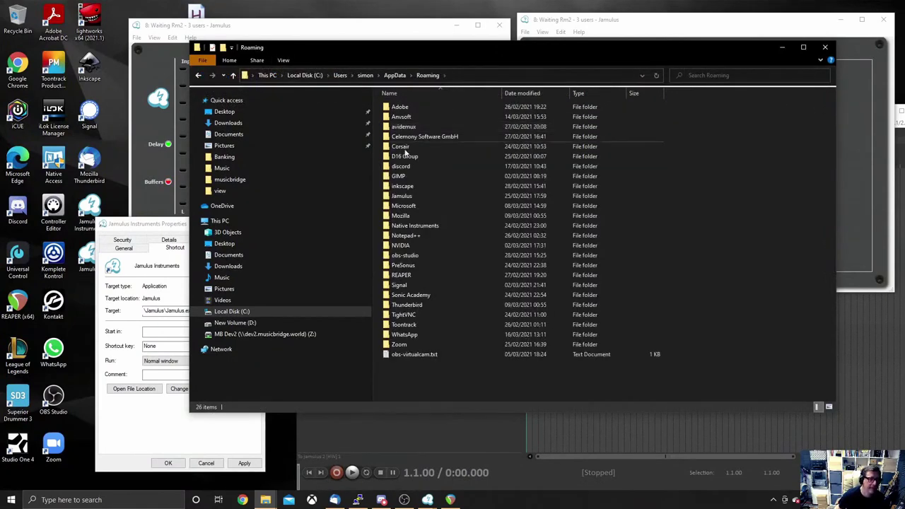
pyautogui.doubleClick(407, 197)
# Duplicate Jamulus.ini as JamulusInstruments.ini and reveal the folder's full path.
pyautogui.click(407, 106)
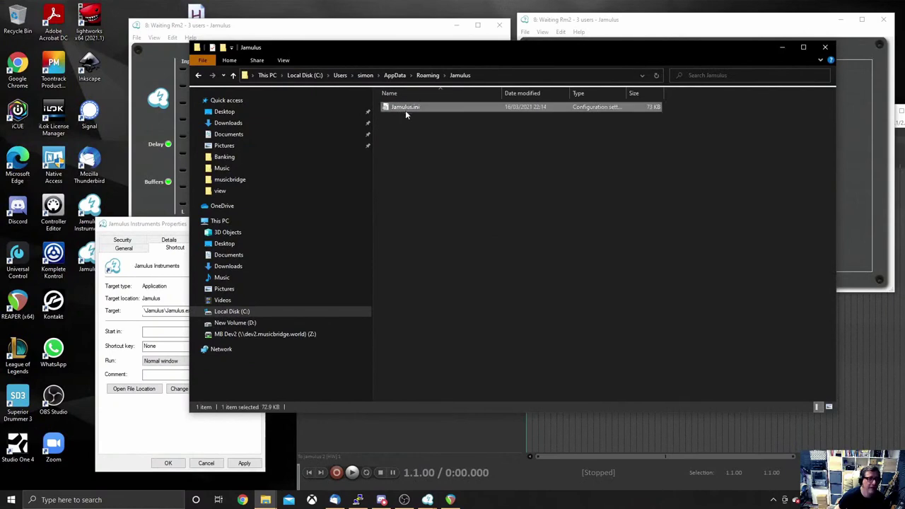
pyautogui.hotkey('ctrl', 'v')
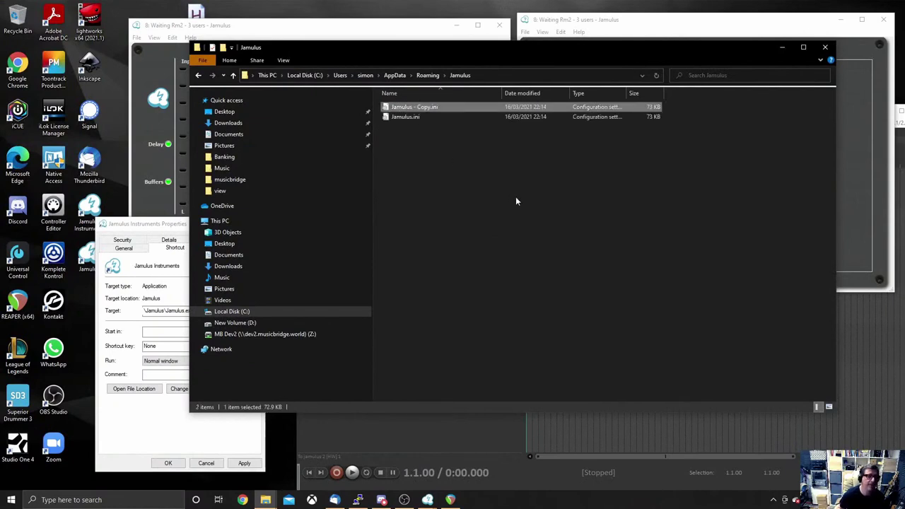
pyautogui.press('F2')
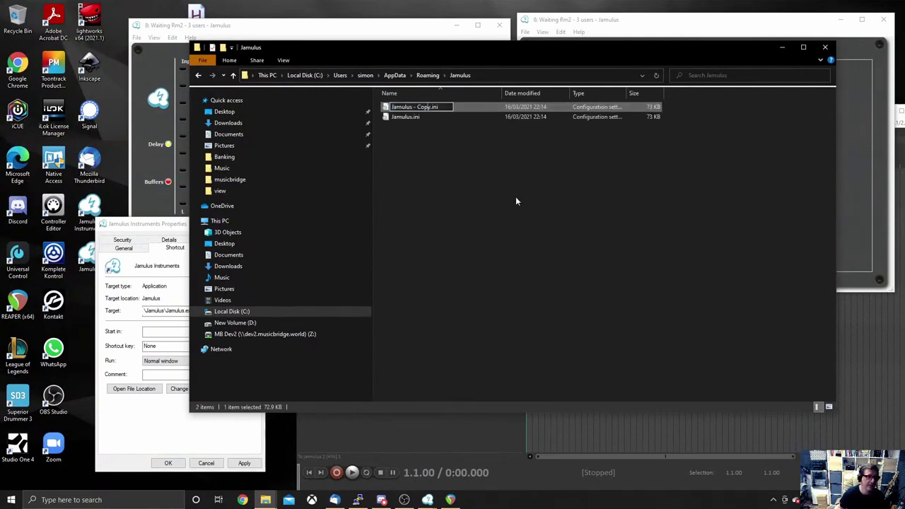
pyautogui.hotkey('ctrl', 'shift', 'Left')
pyautogui.hotkey('ctrl', 'shift', 'Left')
pyautogui.write('Instrum')
pyautogui.write('ents')
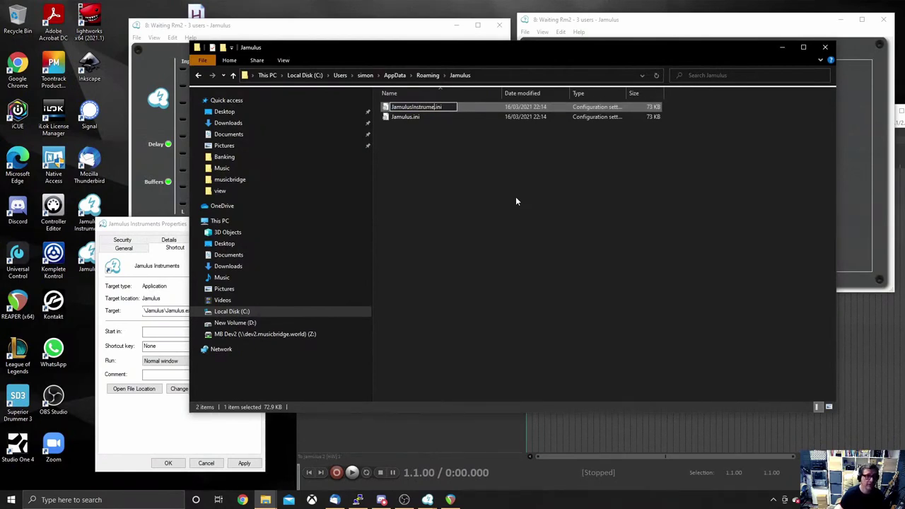
pyautogui.press('Return')
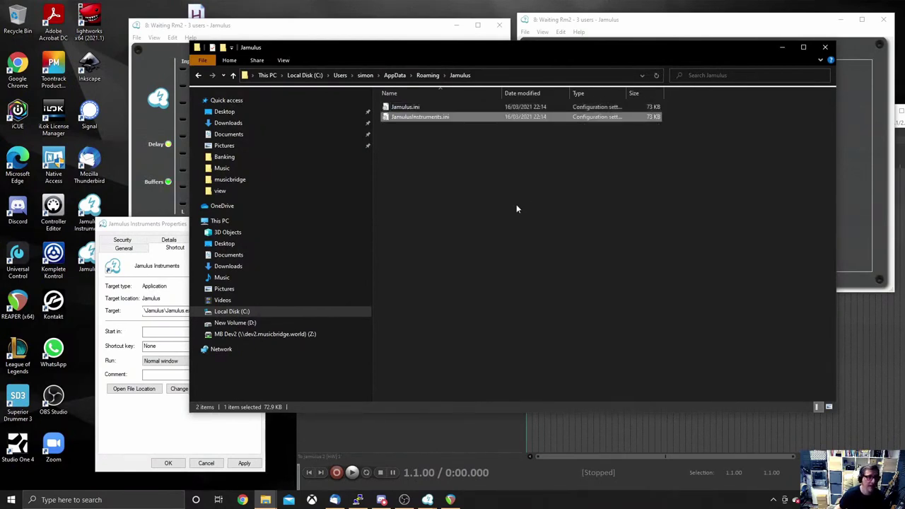
pyautogui.rightClick(461, 118)
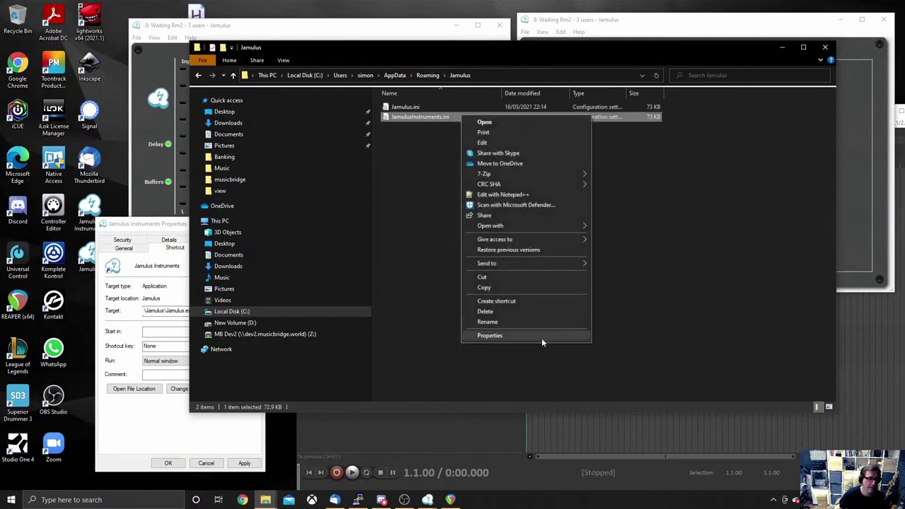
pyautogui.click(319, 75)
pyautogui.hotkey('ctrl', 'c')
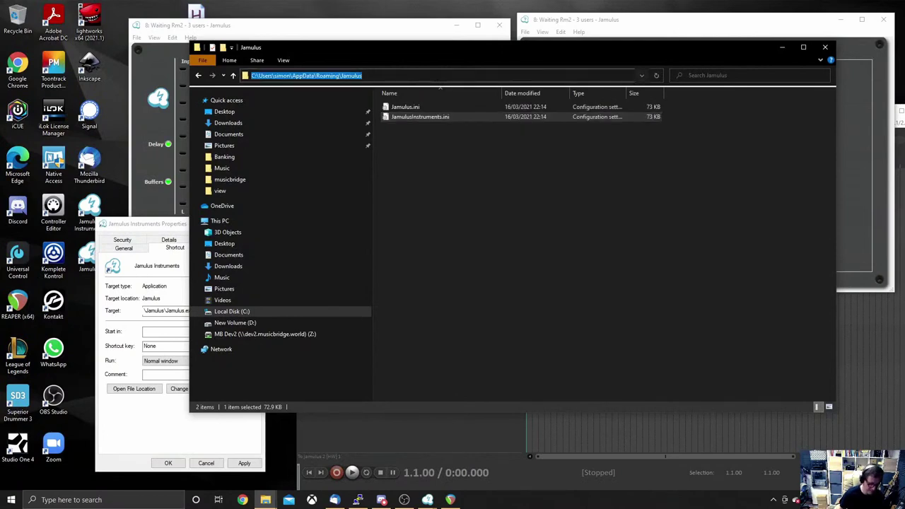
# Fill the --inifile argument with the pasted folder path plus \JamulusInstruments.ini and confirm with OK.
pyautogui.click(162, 256)
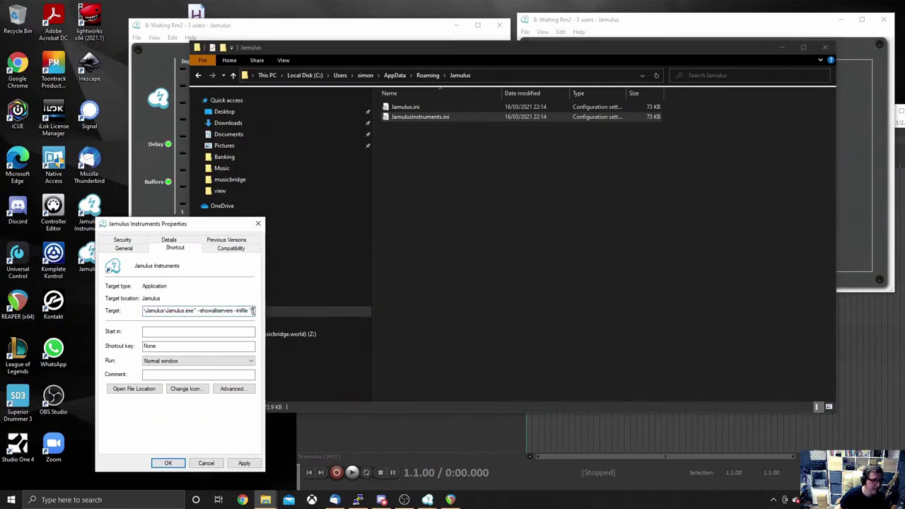
pyautogui.hotkey('ctrl', 'v')
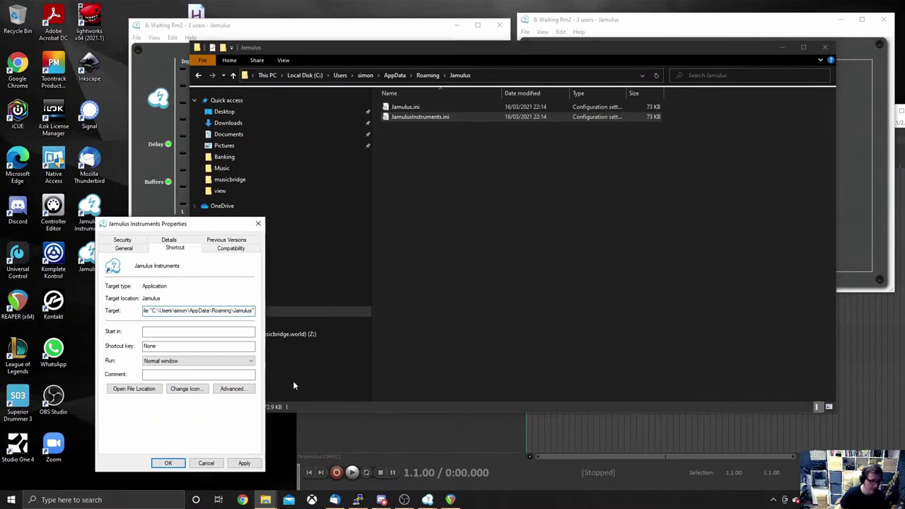
pyautogui.write('\\JamulusInstruments.ini')
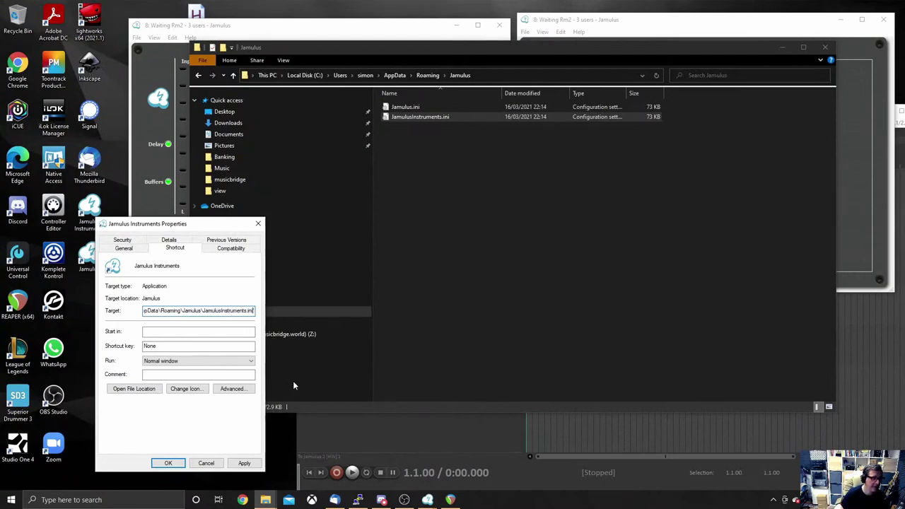
pyautogui.click(169, 464)
# Close Explorer and the old client, then launch Jamulus Instruments and resize its window.
pyautogui.click(824, 49)
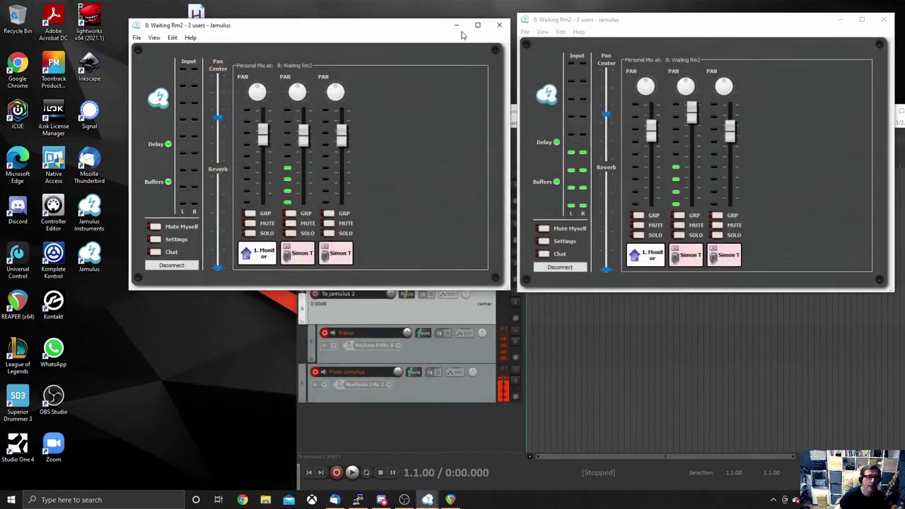
pyautogui.click(500, 25)
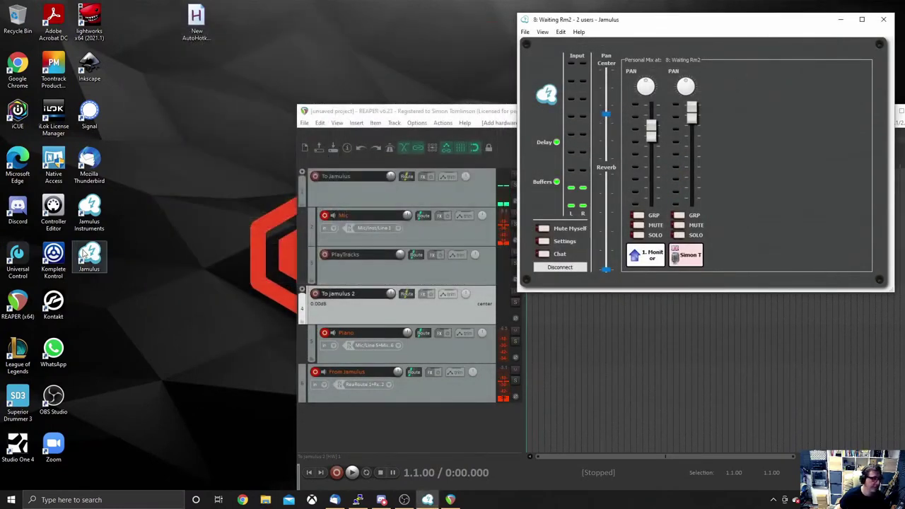
pyautogui.click(98, 213)
pyautogui.doubleClick(99, 214)
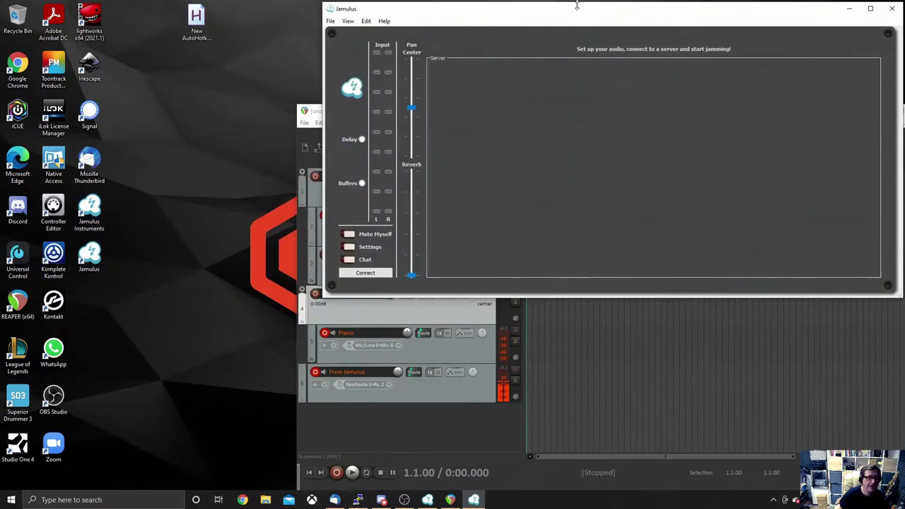
pyautogui.moveTo(577, 12); pyautogui.dragTo(380, 111)
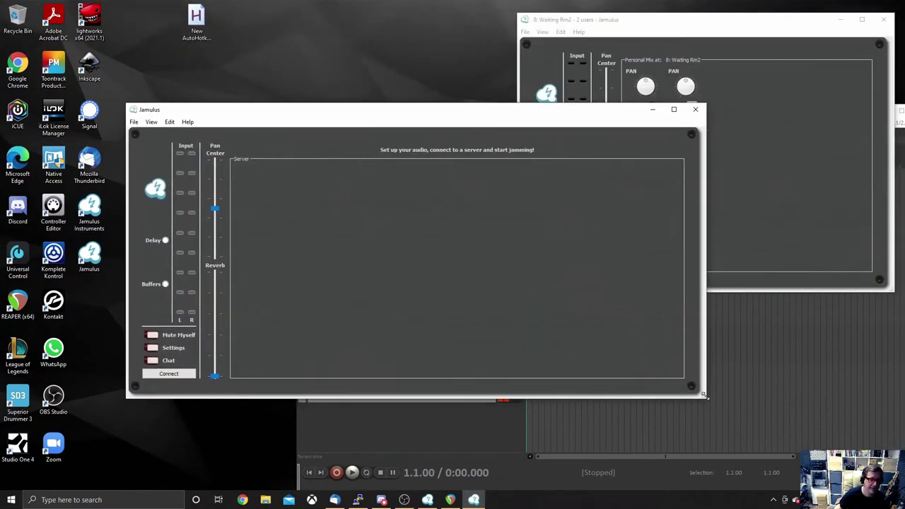
pyautogui.moveTo(706, 398); pyautogui.dragTo(486, 344)
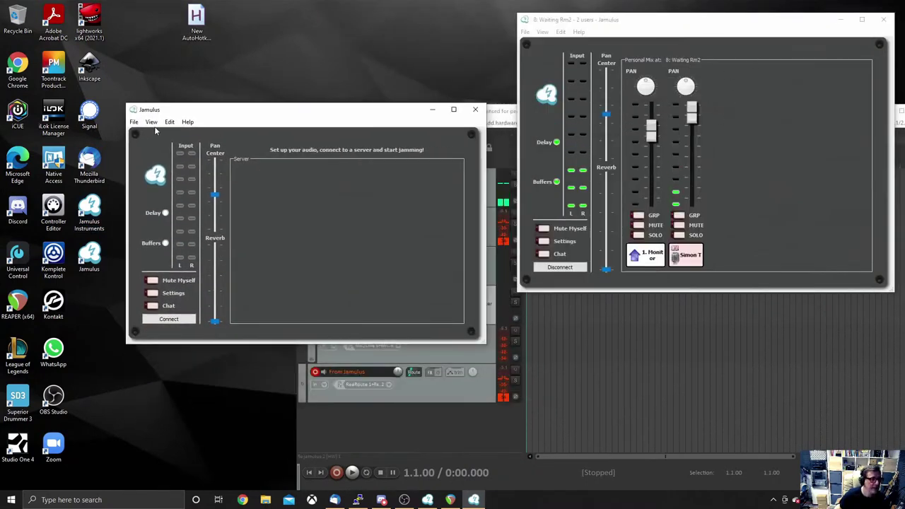
# Map the client's inputs to CLIENT 3/4 and outputs to REAPER 3/4 in audio settings.
pyautogui.click(172, 293)
pyautogui.click(637, 276)
pyautogui.click(629, 297)
pyautogui.click(632, 287)
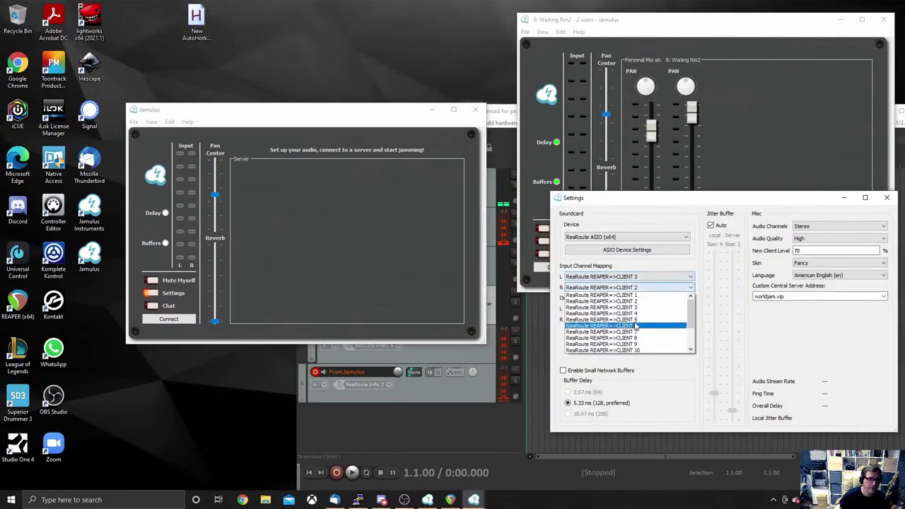
pyautogui.click(626, 314)
pyautogui.click(630, 309)
pyautogui.click(639, 331)
pyautogui.click(629, 319)
pyautogui.click(638, 345)
pyautogui.click(886, 197)
# Set the musician profile's instrument to Keyboard.
pyautogui.click(152, 122)
pyautogui.click(169, 143)
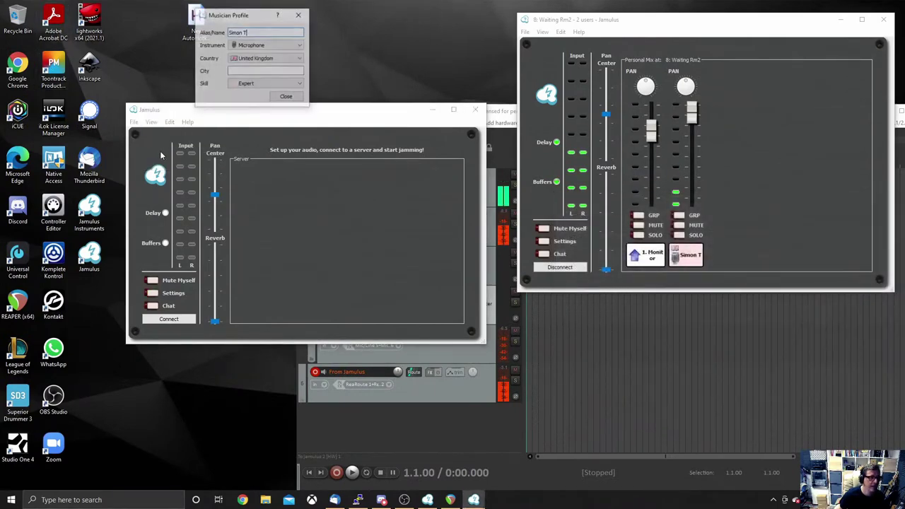
pyautogui.moveTo(333, 14); pyautogui.dragTo(444, 140)
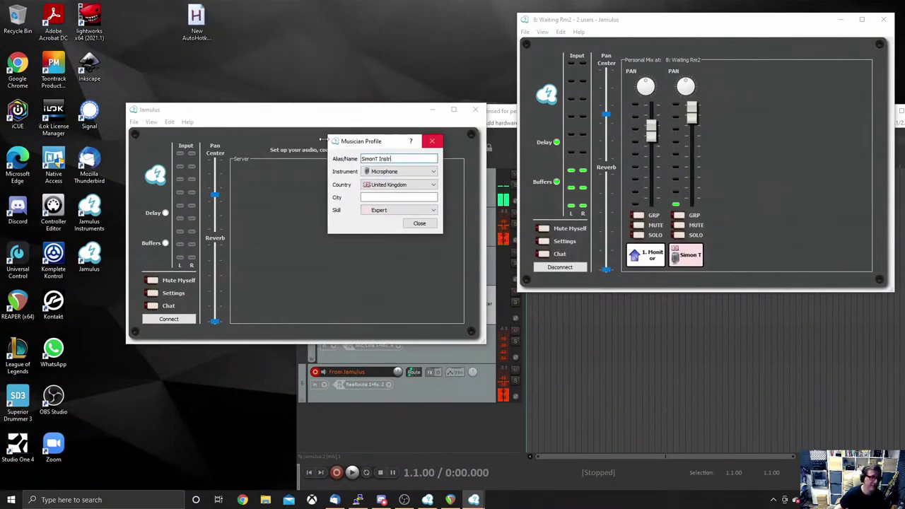
pyautogui.click(376, 173)
pyautogui.click(379, 211)
# Join the instrument client to the 8: Waiting Rm2 server and dismiss the welcome chat.
pyautogui.click(382, 223)
pyautogui.click(170, 319)
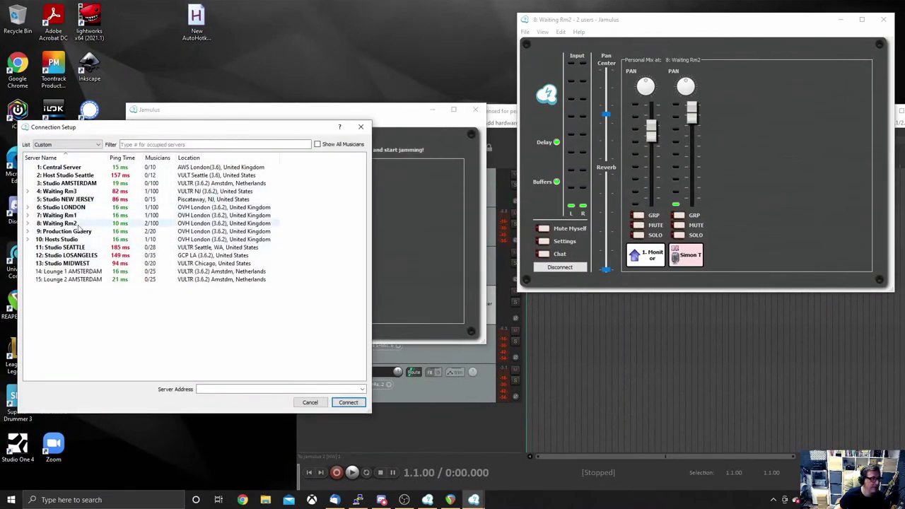
pyautogui.doubleClick(78, 223)
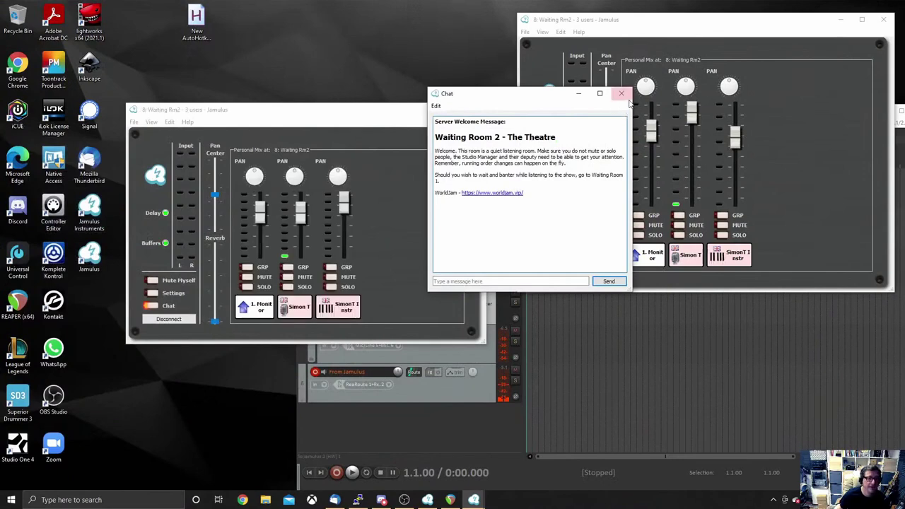
pyautogui.click(621, 93)
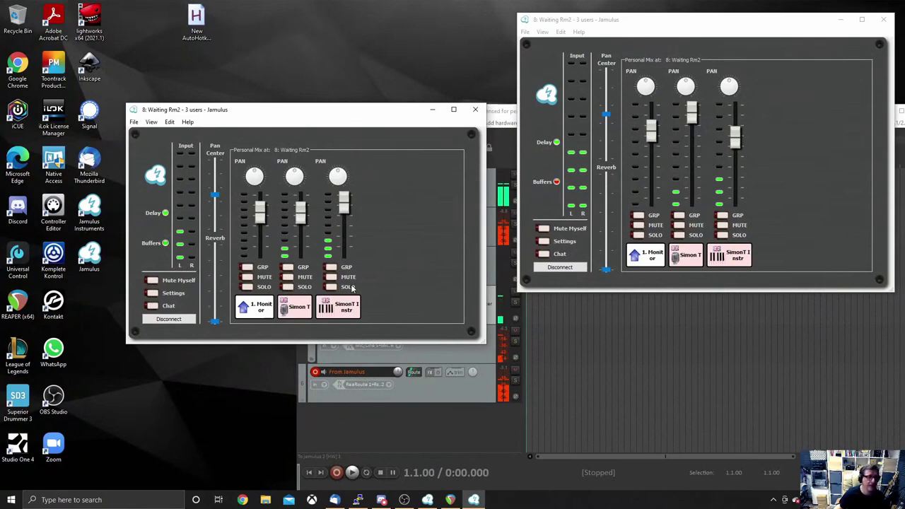
# Relaunch Jamulus Instruments, rejoin 8: Waiting Rm2, and move its window higher.
pyautogui.click(475, 110)
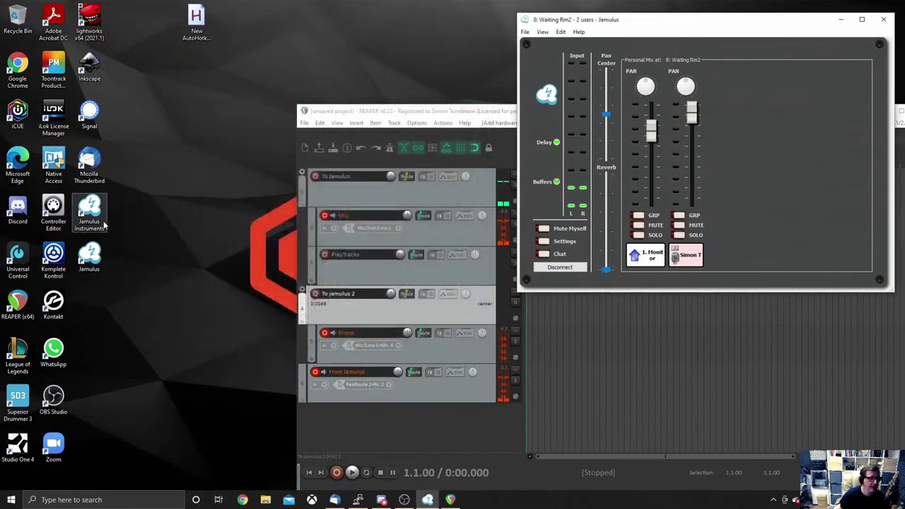
pyautogui.doubleClick(103, 222)
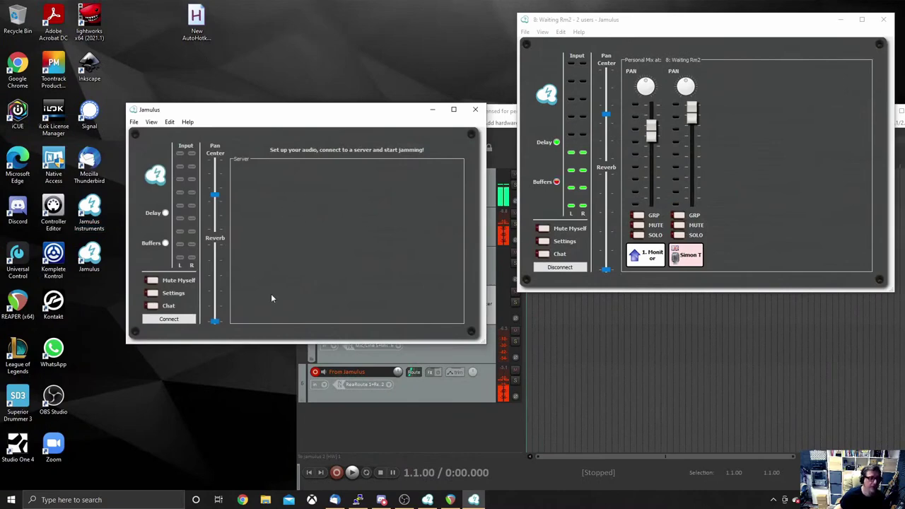
pyautogui.click(169, 318)
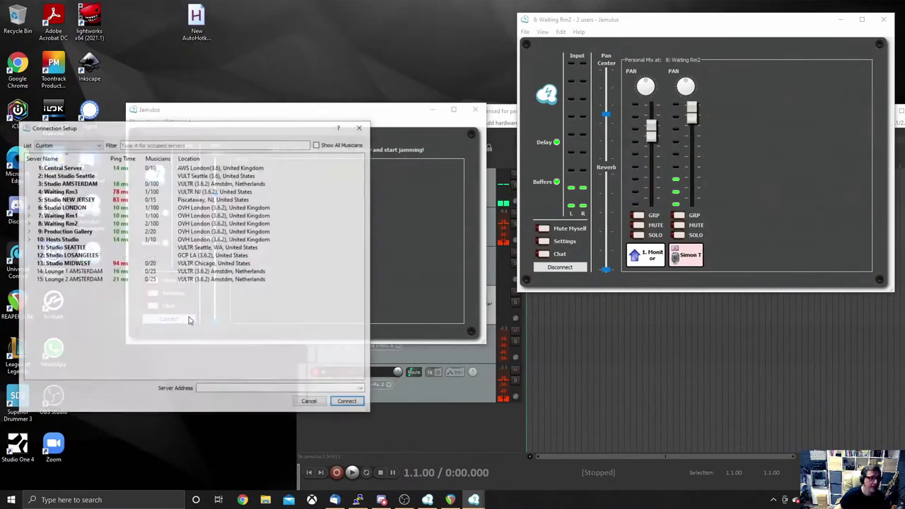
pyautogui.doubleClick(69, 223)
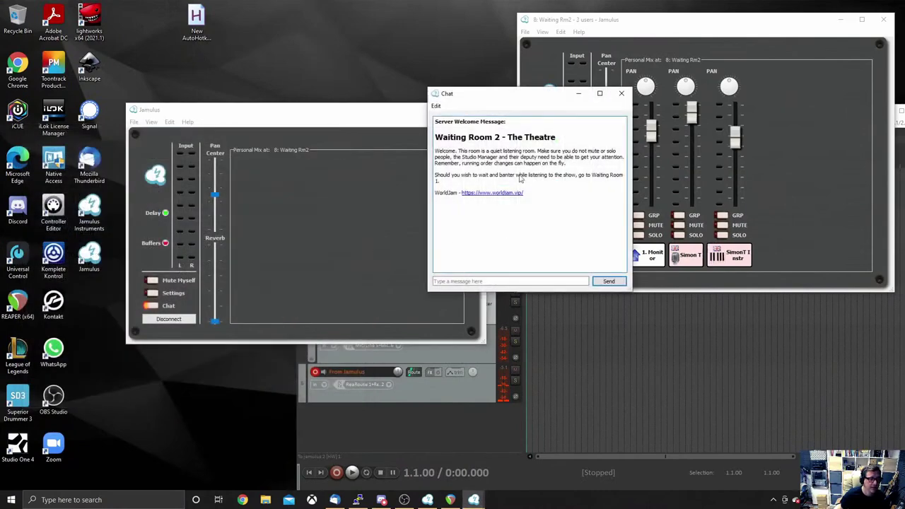
pyautogui.click(622, 95)
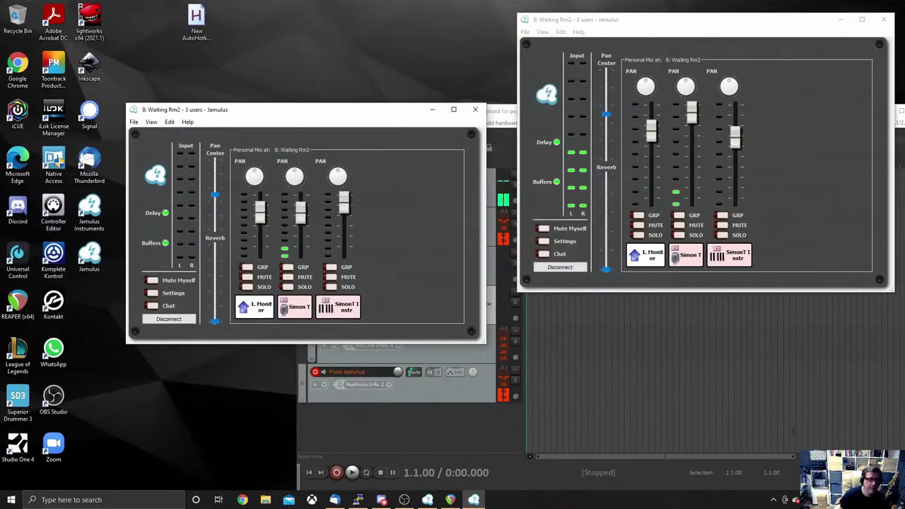
pyautogui.moveTo(282, 109); pyautogui.dragTo(304, 36)
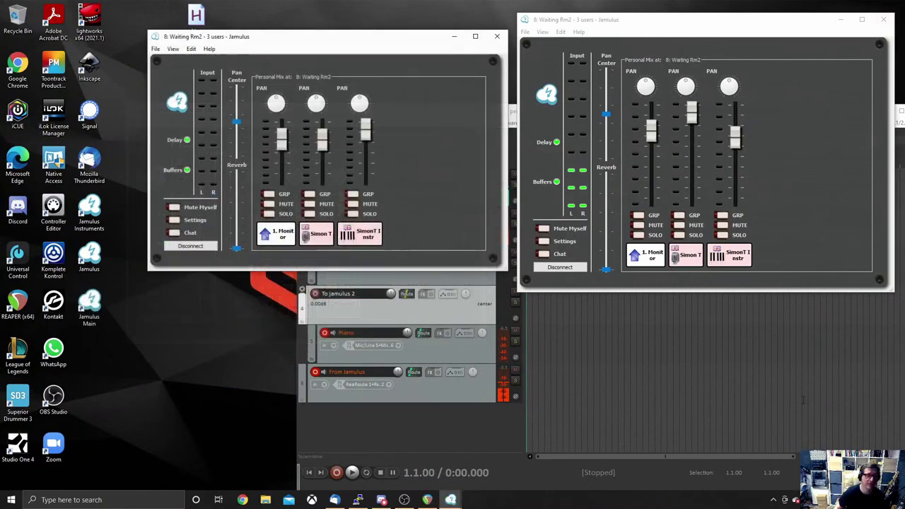
# Close the instrument and mic Jamulus client windows.
pyautogui.click(498, 39)
pyautogui.click(883, 19)
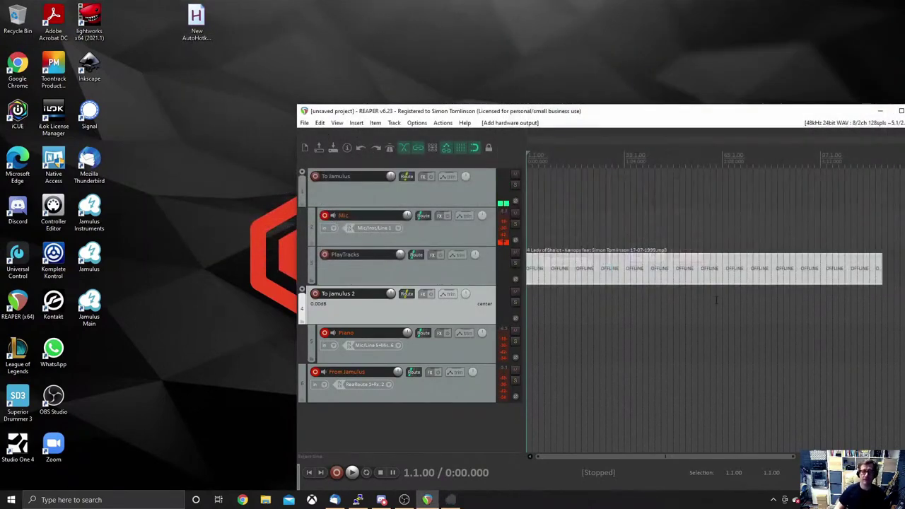